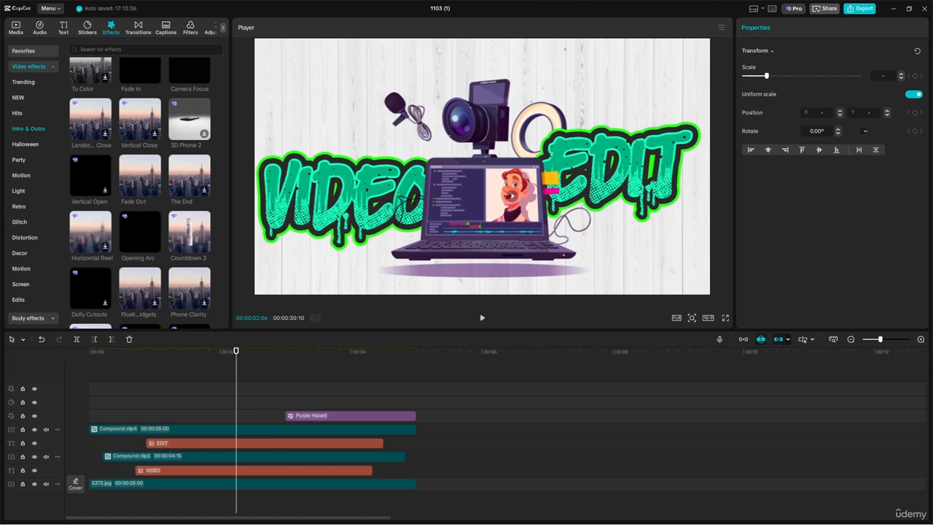
# Combine all the image and text clips, leaving out the Purple Hazard effect, into one compound clip
pyautogui.click(212, 429)
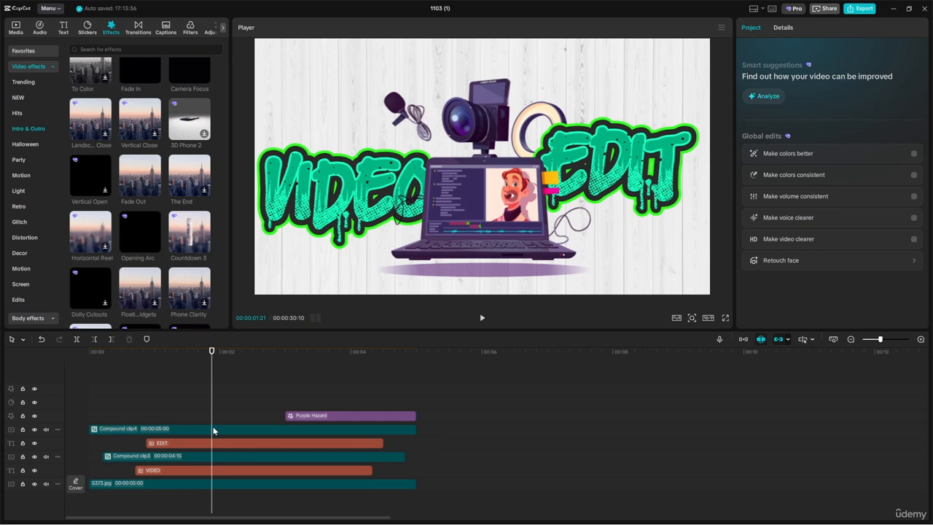
pyautogui.click(213, 428)
pyautogui.moveTo(190, 416); pyautogui.dragTo(158, 477)
pyautogui.rightClick(169, 471)
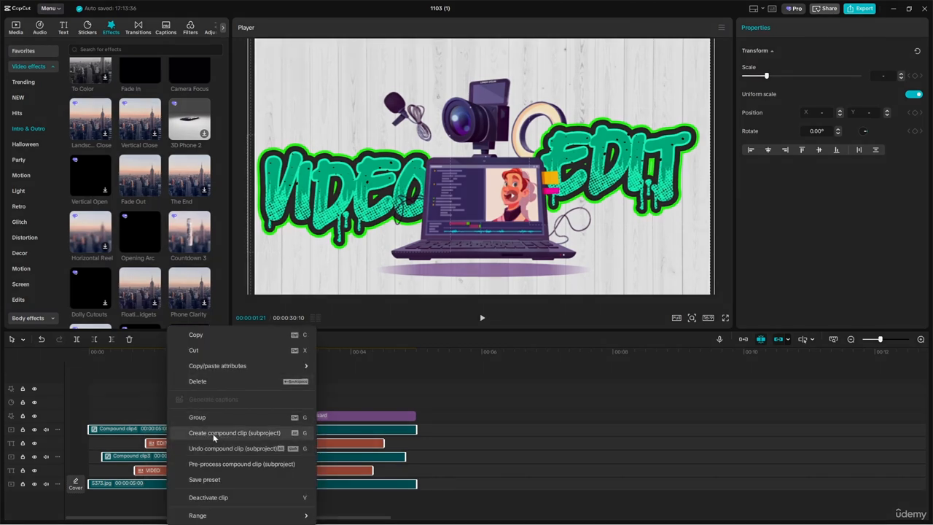
pyautogui.click(213, 434)
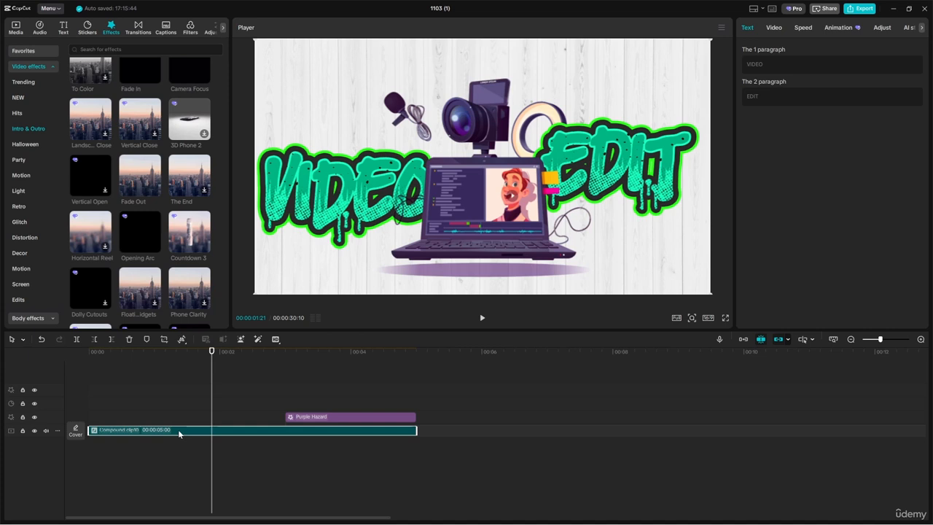
# Open the new compound clip to inspect its nested layers and return to the main timeline
pyautogui.doubleClick(177, 429)
pyautogui.click(123, 445)
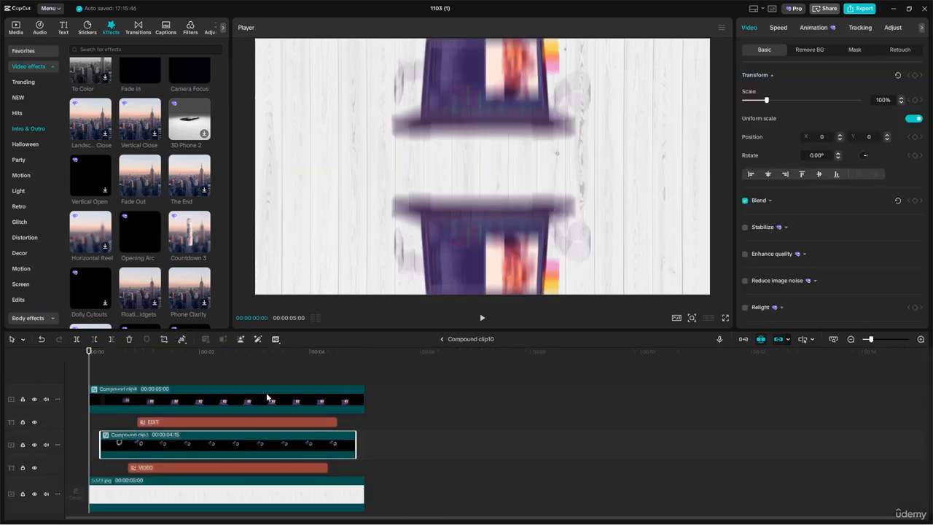
pyautogui.click(441, 340)
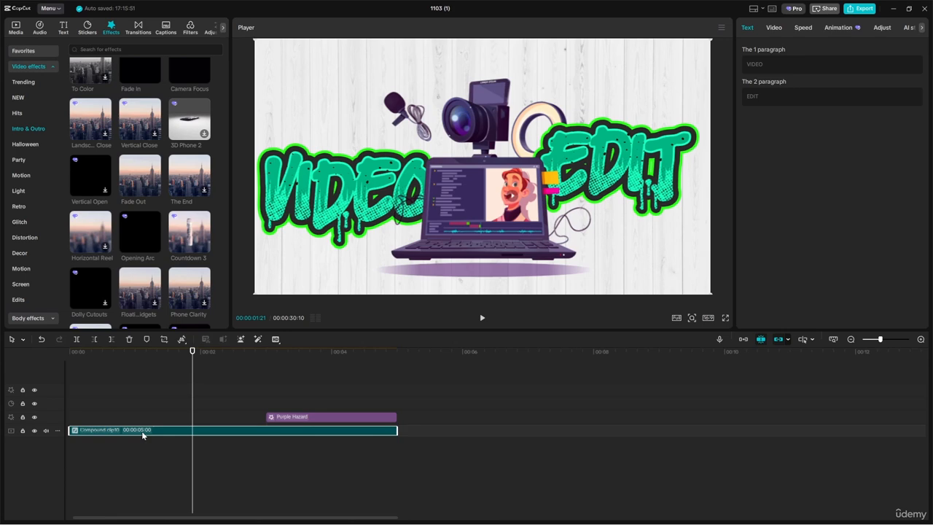
# Preview the sequence from the start and move the Purple Hazard effect to begin right after the compound clip
pyautogui.press('Home')
pyautogui.press('space')
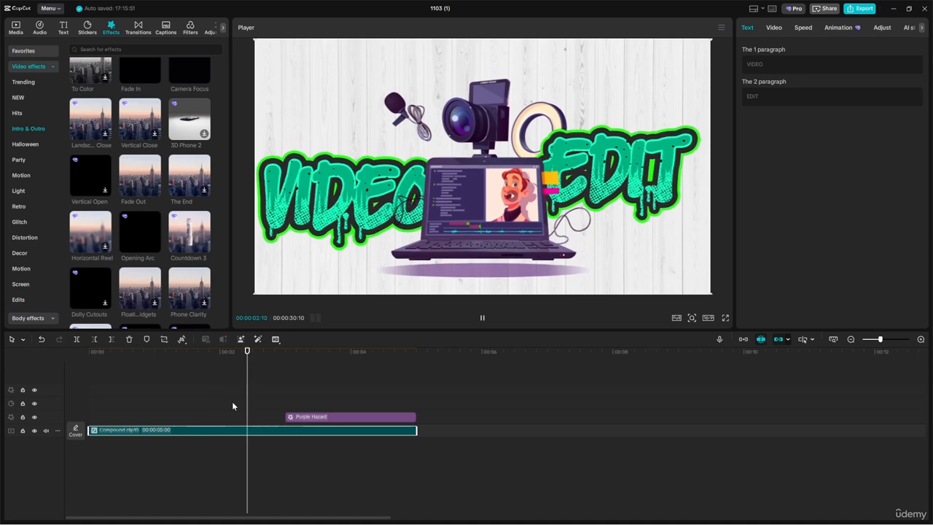
pyautogui.press('space')
pyautogui.press('space')
pyautogui.press('space')
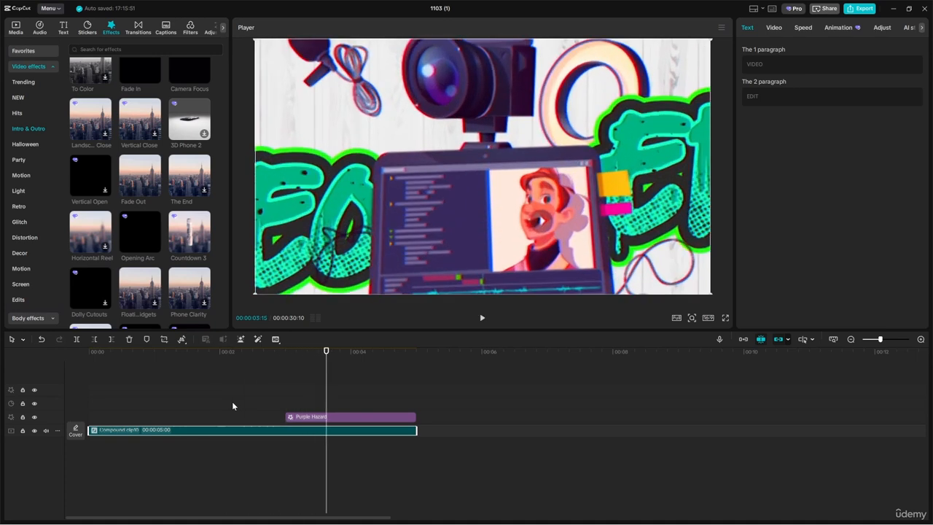
pyautogui.moveTo(315, 418); pyautogui.dragTo(445, 424)
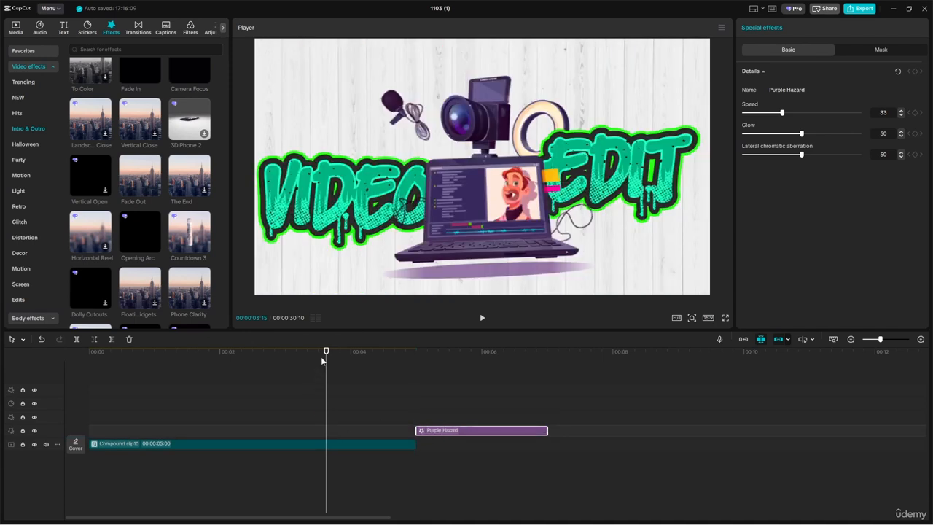
# Insert a freeze frame in the compound clip at 00:00:02:11 and move the Purple Hazard effect behind the last clip
pyautogui.moveTo(323, 357); pyautogui.dragTo(43, 395)
pyautogui.press('space')
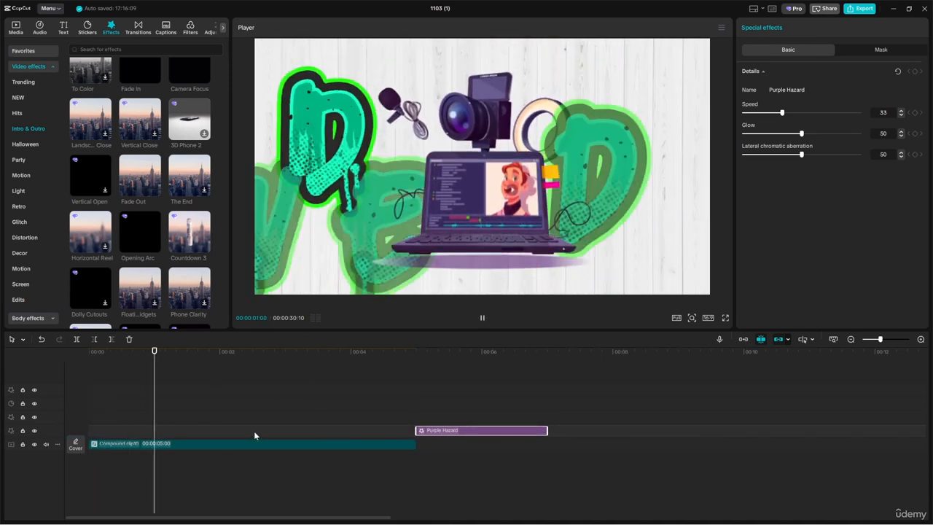
pyautogui.press('space')
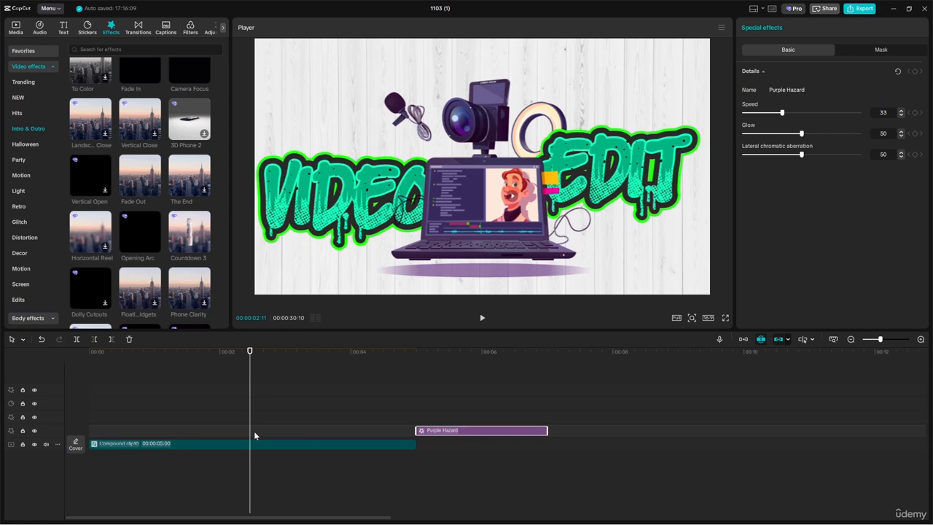
pyautogui.click(253, 445)
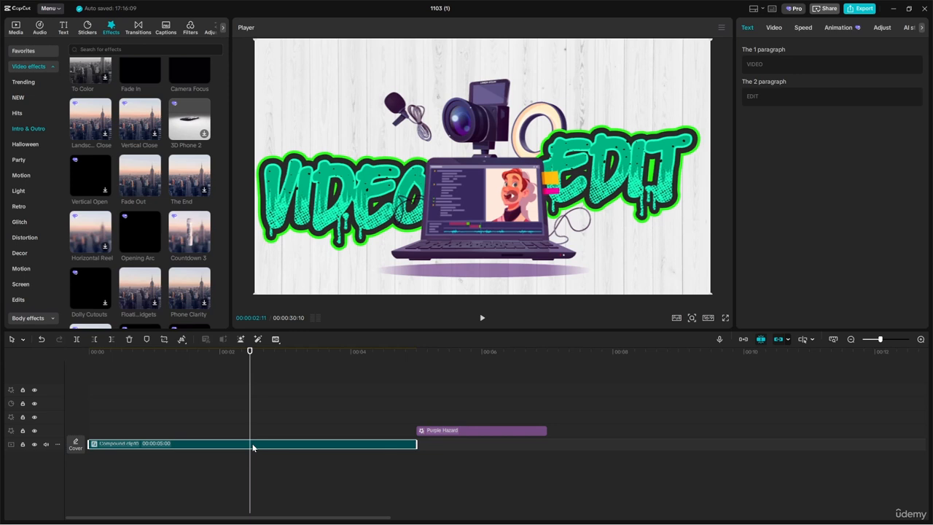
pyautogui.click(182, 338)
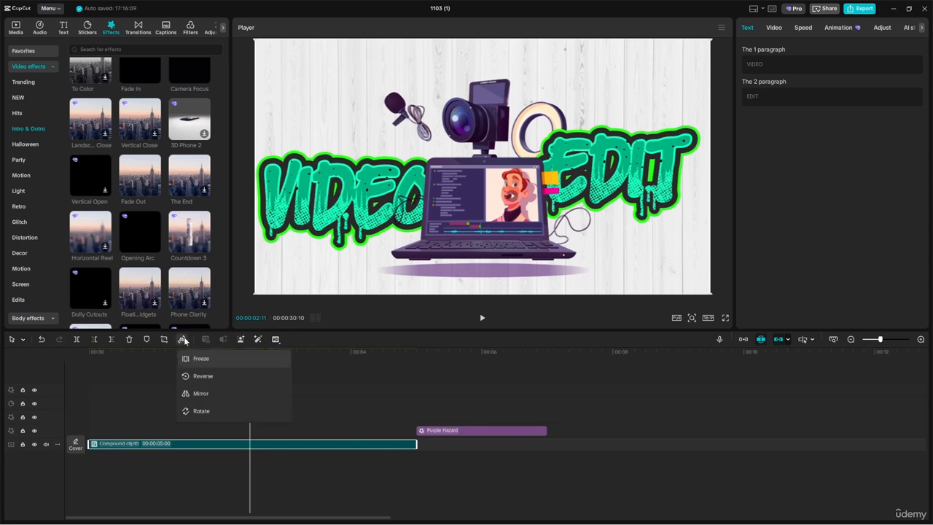
pyautogui.click(219, 365)
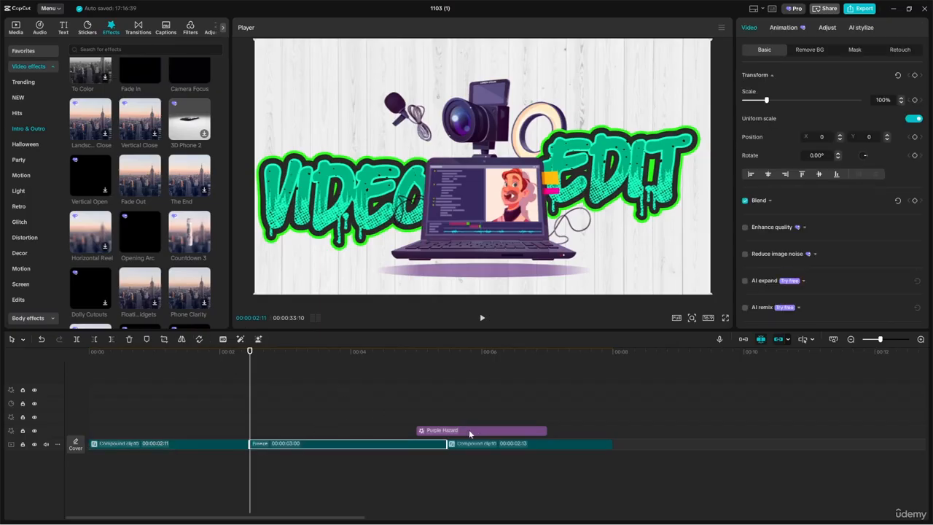
pyautogui.moveTo(469, 433); pyautogui.dragTo(662, 430)
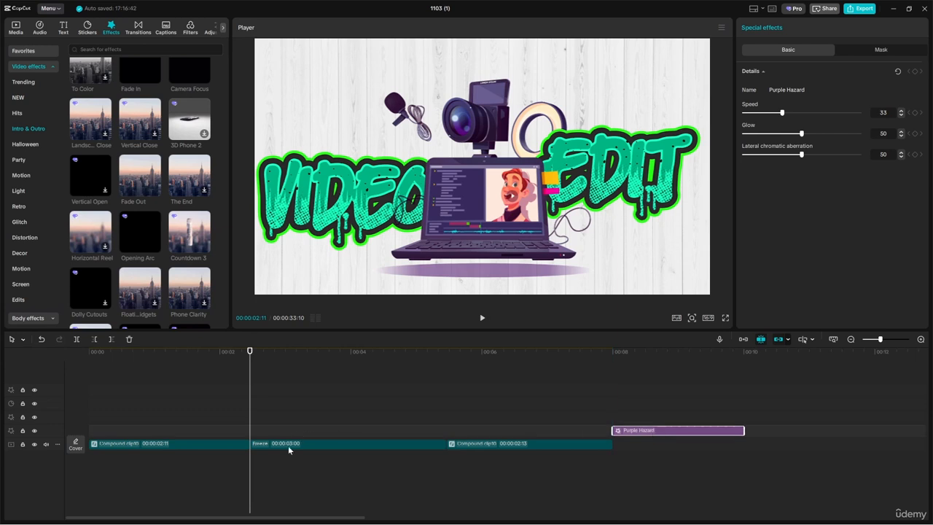
# Cut the freeze clip off at 00:00:04:10 and close the gap with the following compound clip
pyautogui.click(309, 444)
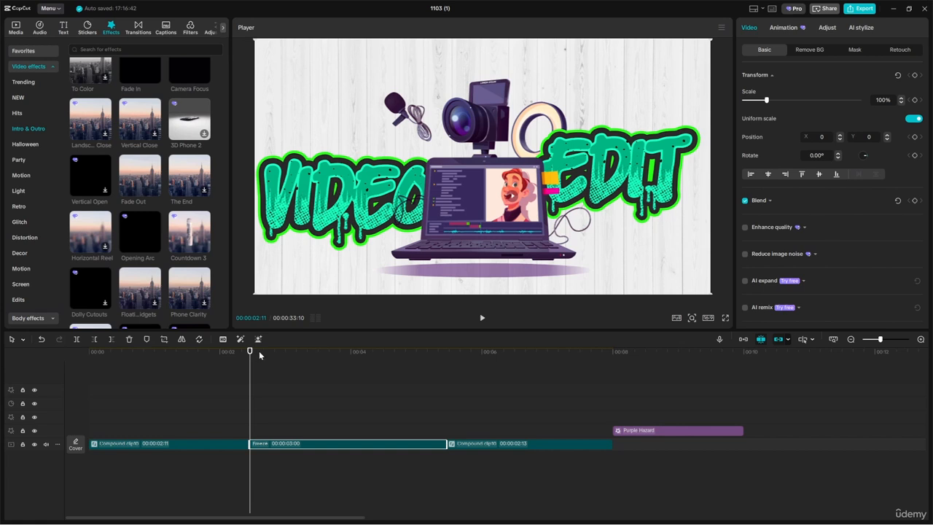
pyautogui.moveTo(252, 355); pyautogui.dragTo(377, 392)
pyautogui.hotkey('ctrl', 'b')
pyautogui.click(397, 443)
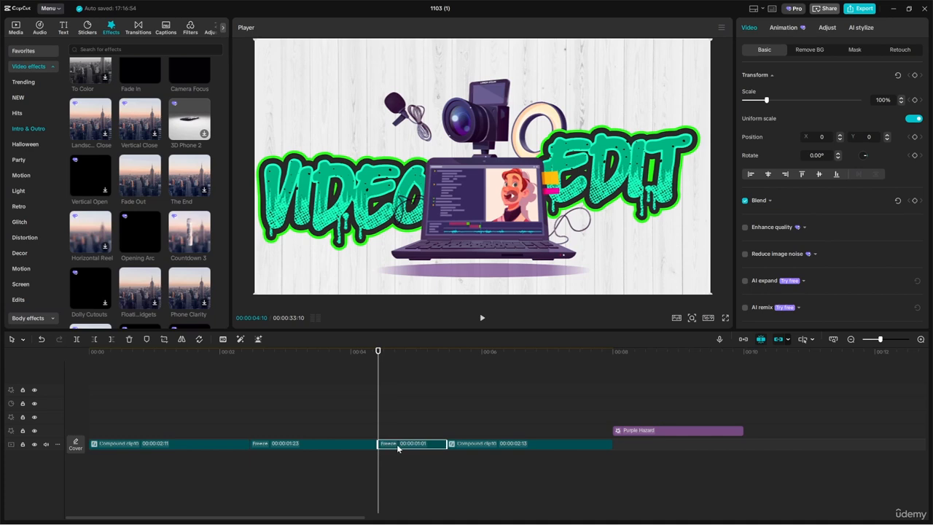
pyautogui.press('Delete')
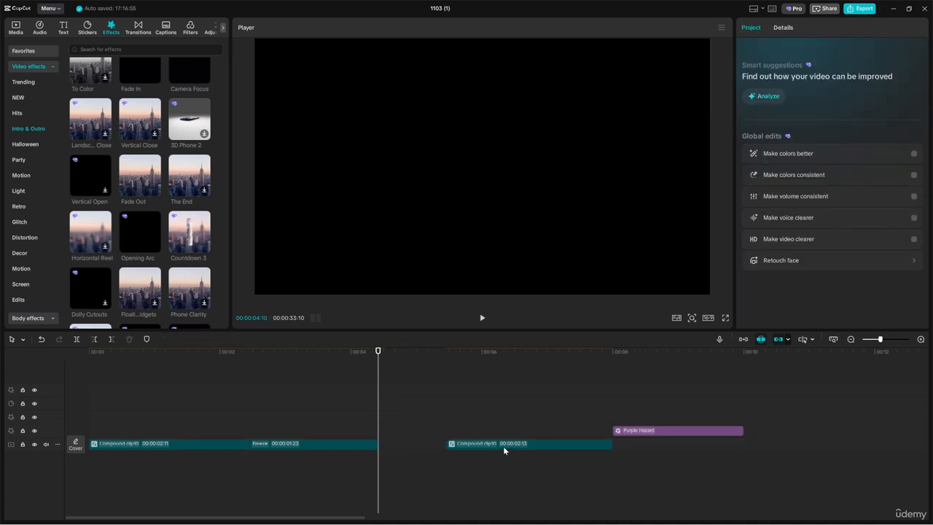
pyautogui.moveTo(502, 446); pyautogui.dragTo(437, 444)
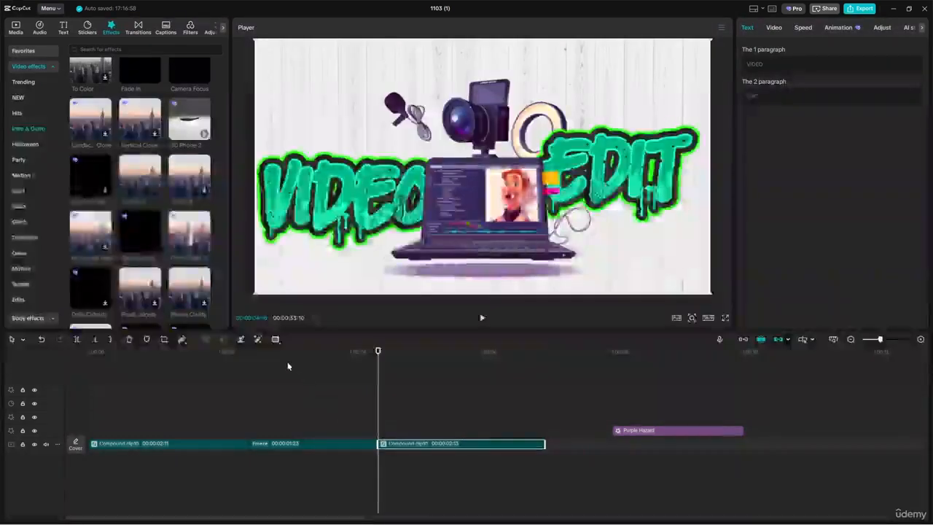
# Add the favourite Frantic Shots effect above the freeze clip, starting at 00:00:02:11 and trimmed to the freeze clip's end
pyautogui.click(250, 375)
pyautogui.click(271, 443)
pyautogui.click(250, 353)
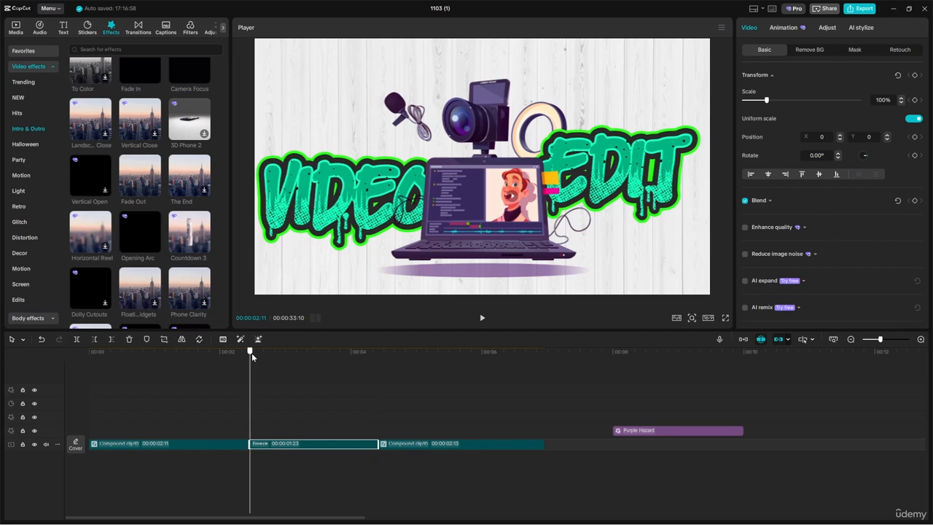
pyautogui.moveTo(250, 358); pyautogui.dragTo(258, 420)
pyautogui.click(51, 418)
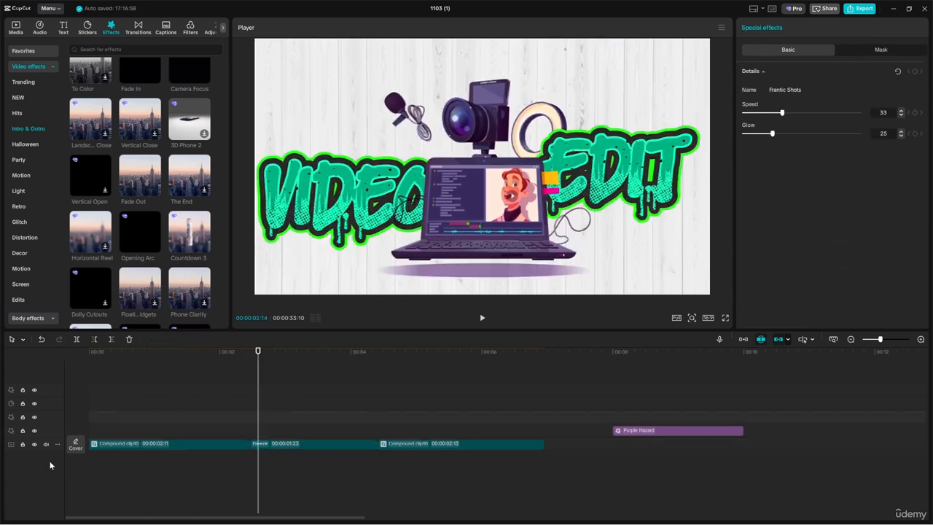
pyautogui.click(291, 443)
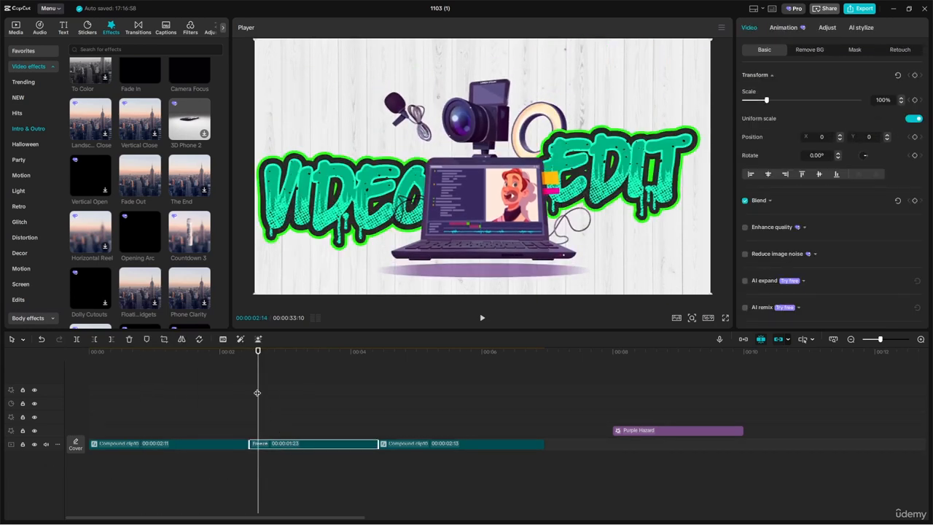
pyautogui.click(251, 356)
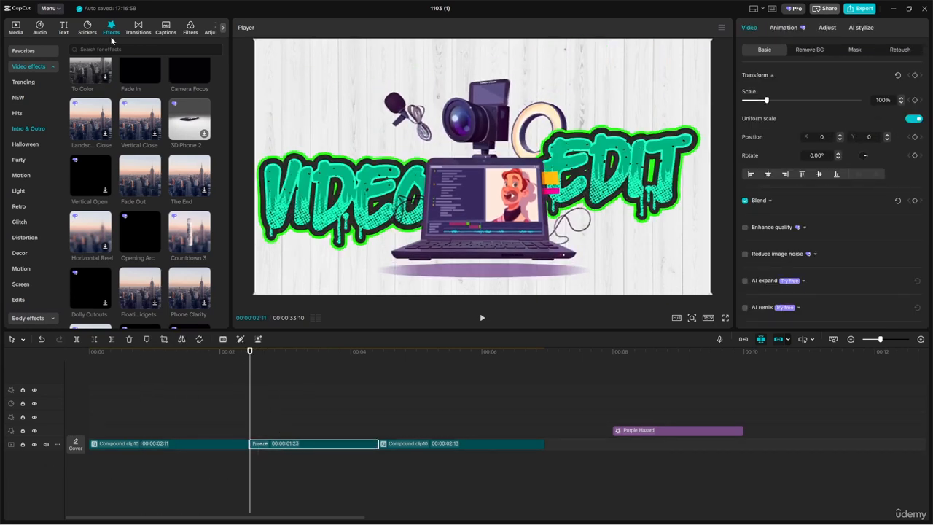
pyautogui.click(29, 52)
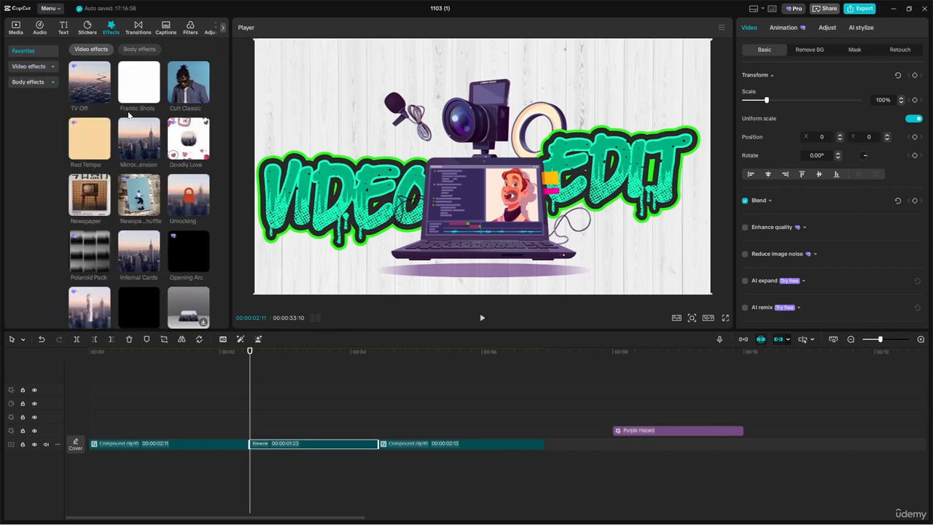
pyautogui.moveTo(149, 114); pyautogui.dragTo(250, 431)
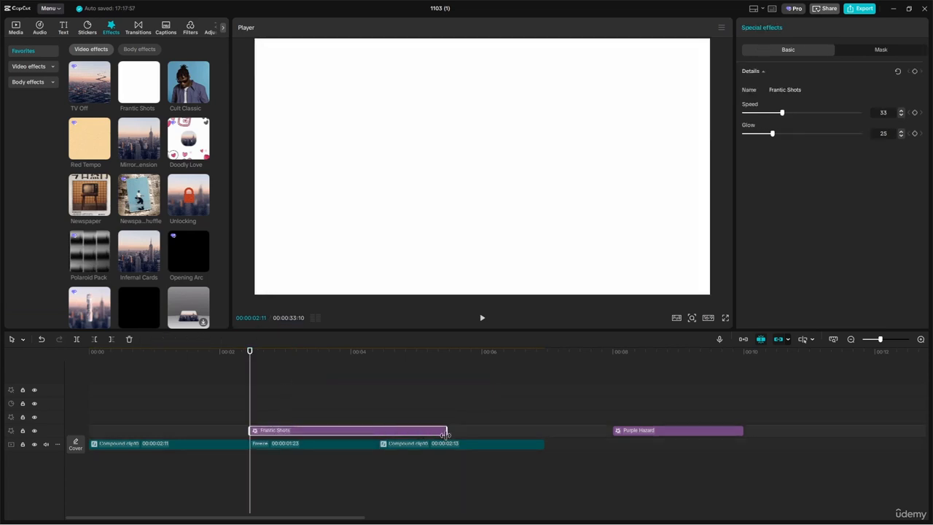
pyautogui.moveTo(446, 430); pyautogui.dragTo(378, 431)
# Play and scrub through the freeze section to check the Frantic Shots effect
pyautogui.press('space')
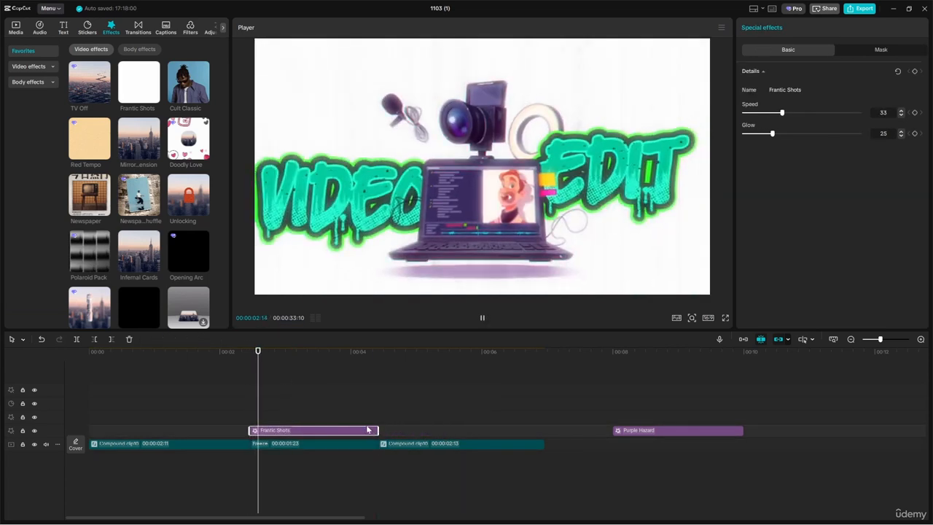
pyautogui.press('space')
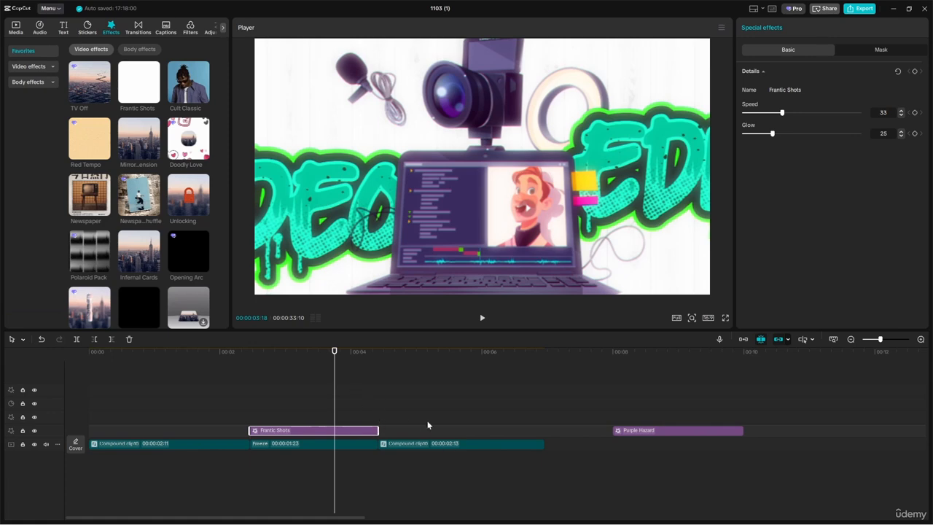
pyautogui.press('space')
pyautogui.press('space')
pyautogui.click(239, 371)
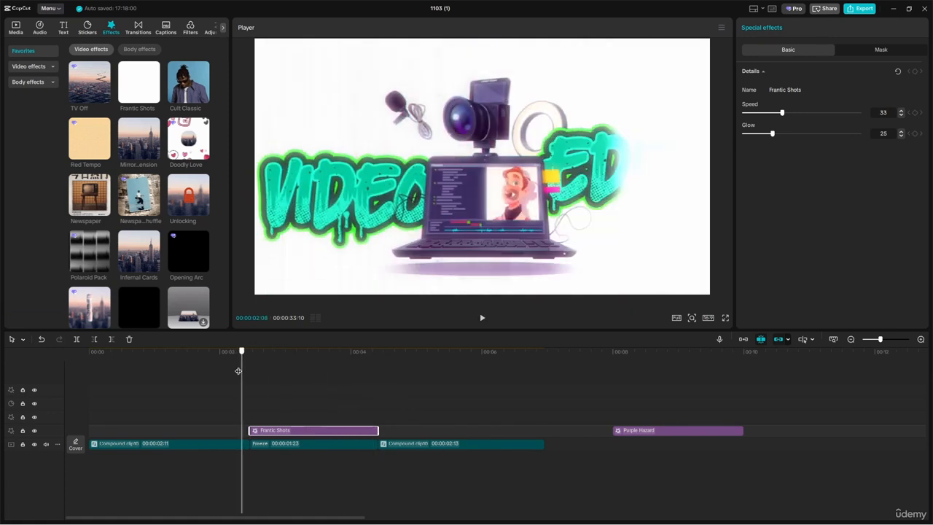
pyautogui.moveTo(239, 371); pyautogui.dragTo(303, 383)
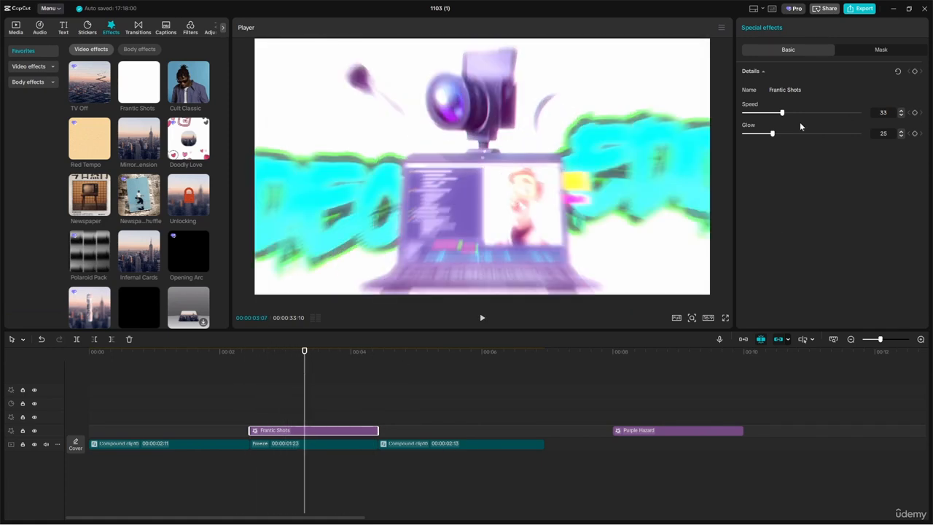
# Set the Frantic Shots effect's glow to 4 and play back the result
pyautogui.moveTo(772, 133); pyautogui.dragTo(748, 138)
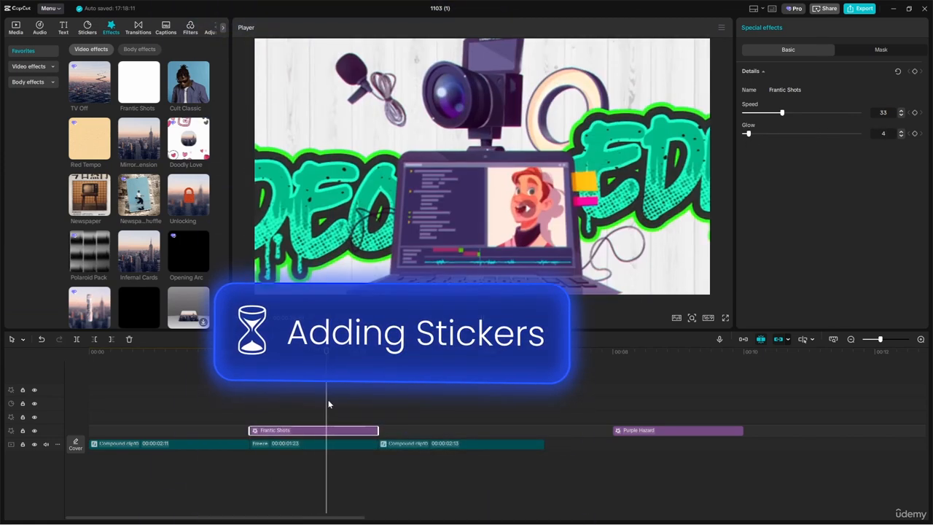
pyautogui.press('space')
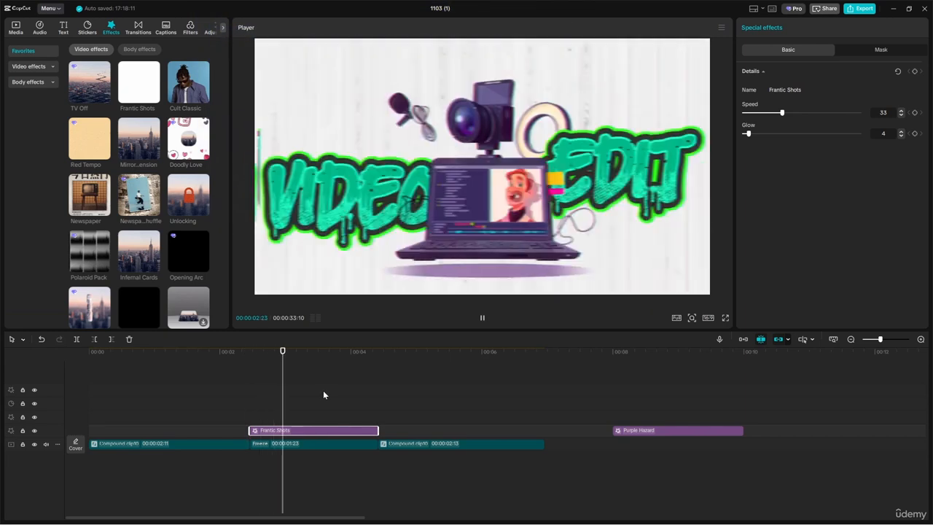
pyautogui.press('space')
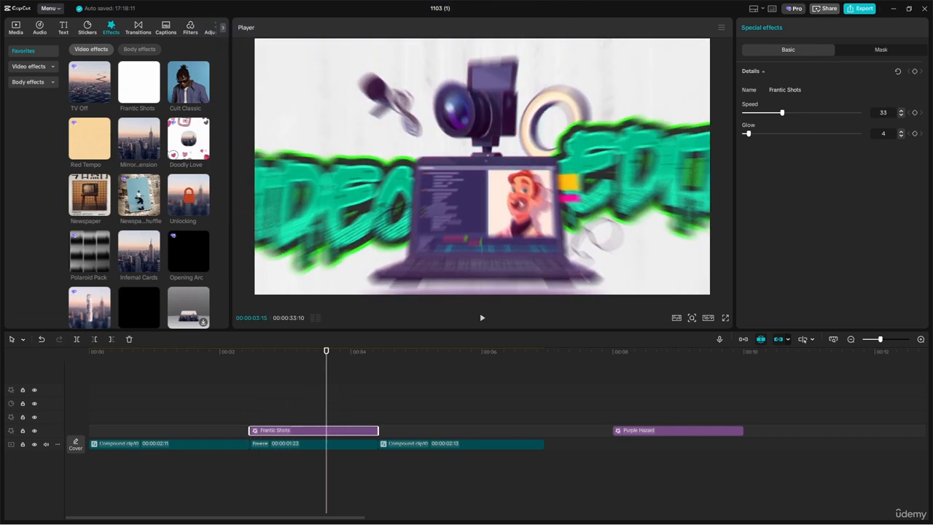
# Select the freeze clip and browse the sticker library's Stylish and Cyber categories for a fitting sticker
pyautogui.click(298, 443)
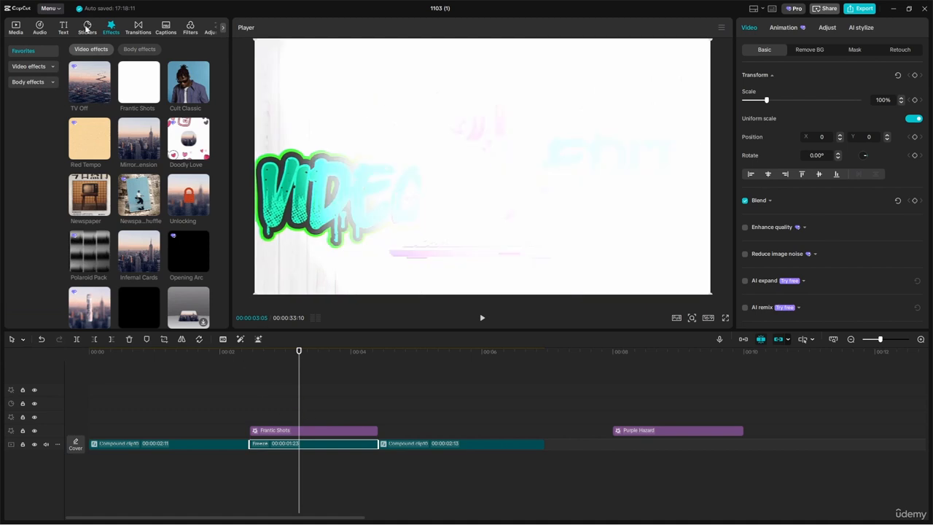
pyautogui.click(86, 27)
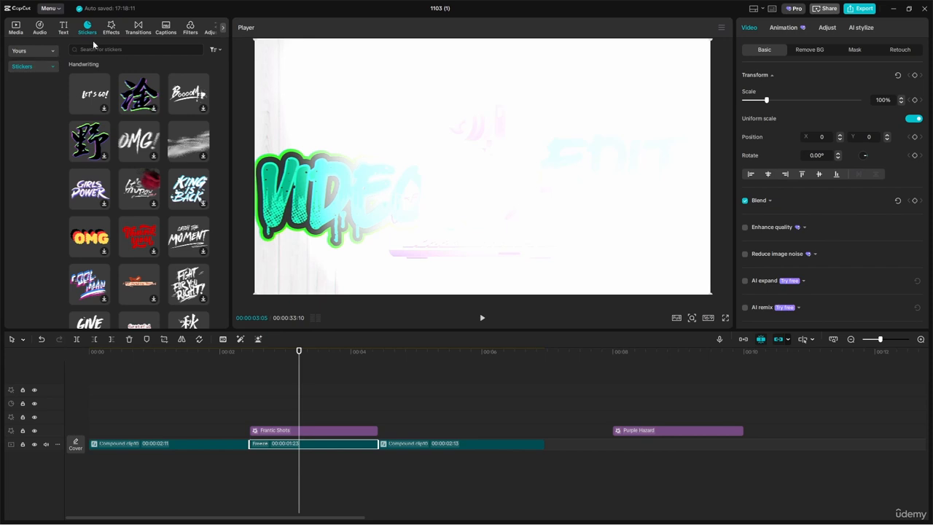
pyautogui.click(45, 67)
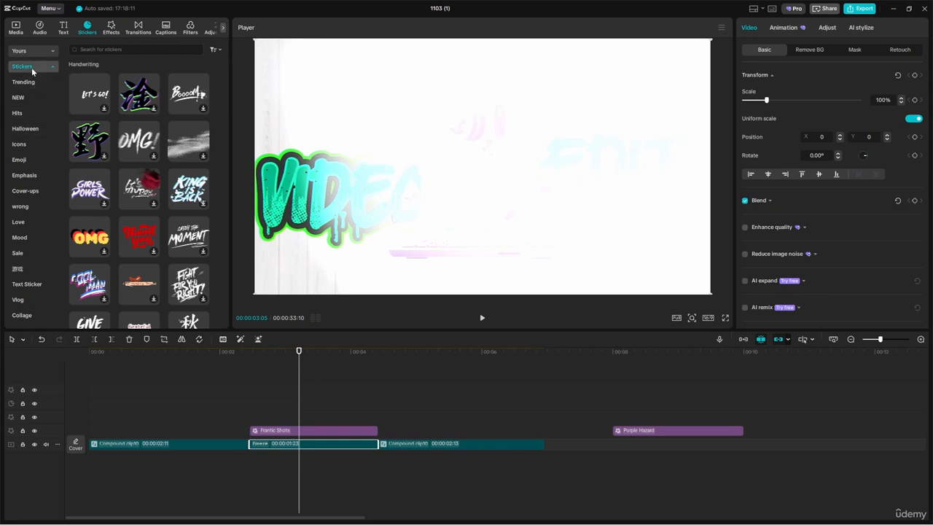
pyautogui.scroll(-5, 32, 261)
pyautogui.click(29, 299)
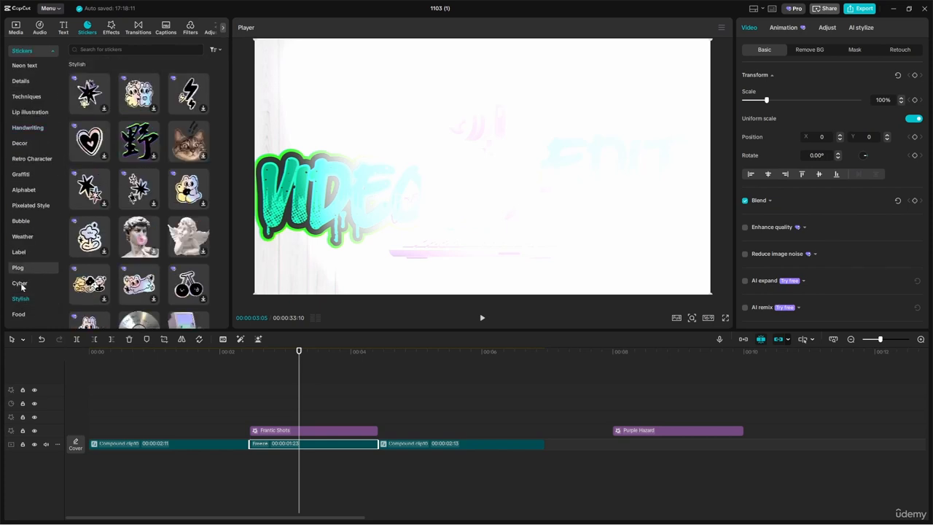
pyautogui.click(37, 284)
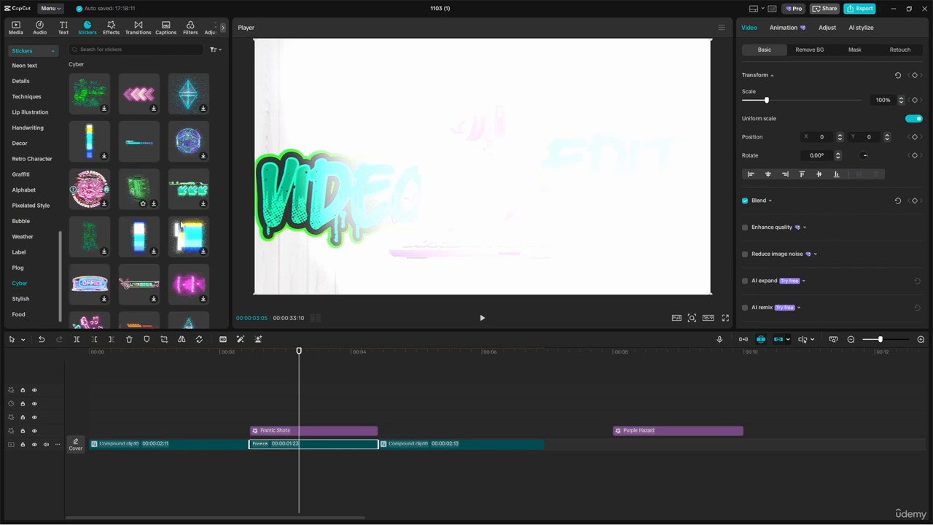
pyautogui.moveTo(144, 158)
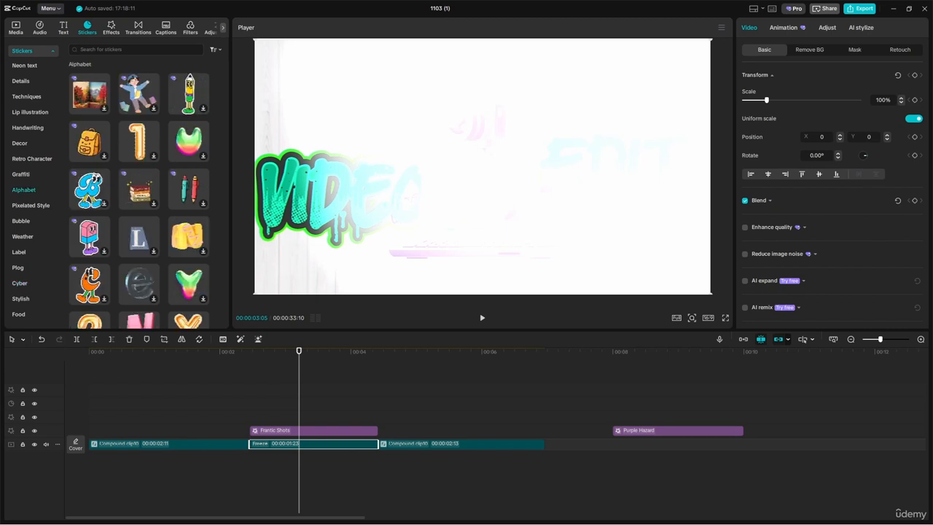
# Search the sticker library for "loading" using the recent search and look through the stickers found
pyautogui.click(101, 50)
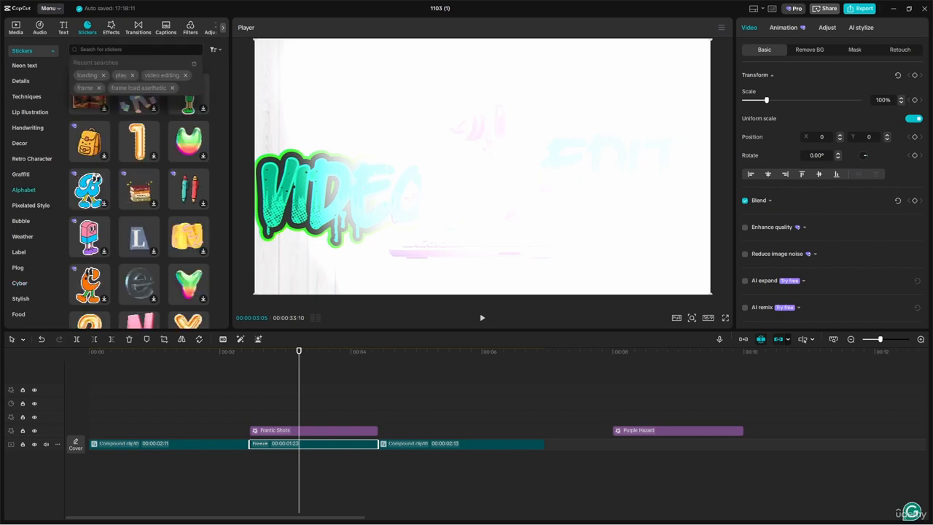
pyautogui.click(85, 75)
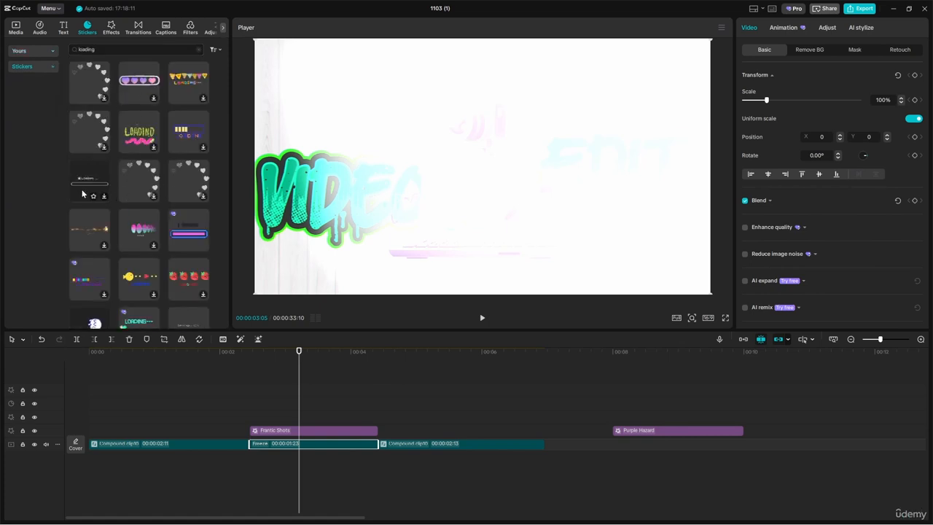
pyautogui.scroll(-2, 126, 206)
pyautogui.scroll(-2, 127, 205)
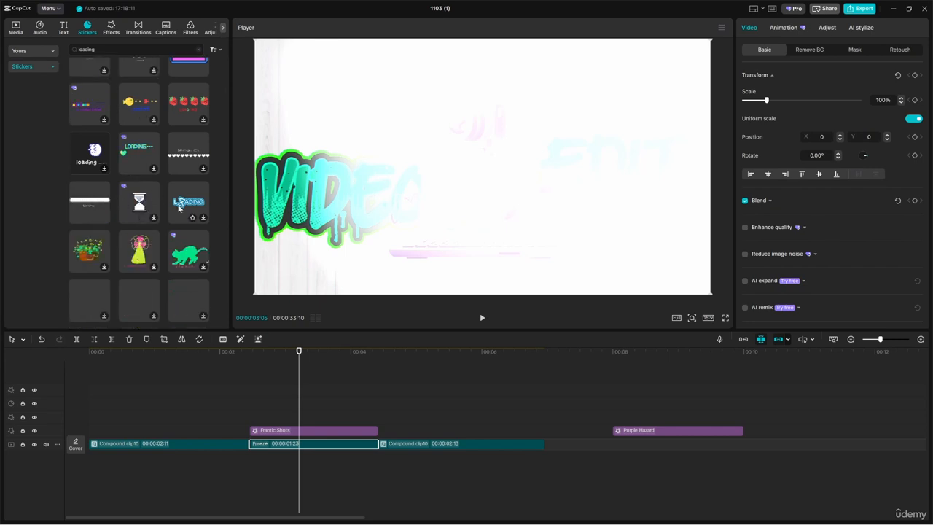
# Add the favourite red LOADING bar sticker above the freeze clip from 00:00:02:11 and trim it to the freeze clip's end
pyautogui.click(24, 53)
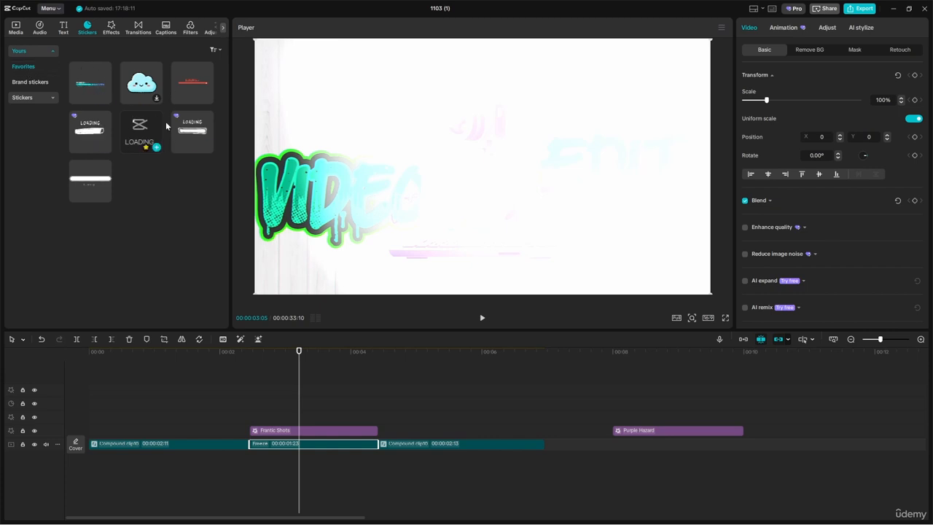
pyautogui.moveTo(86, 191)
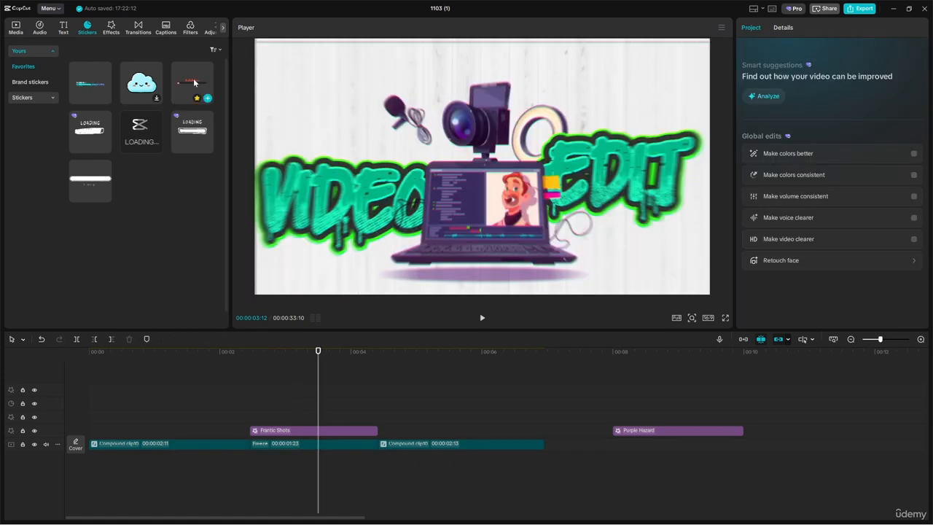
pyautogui.moveTo(193, 82); pyautogui.dragTo(250, 416)
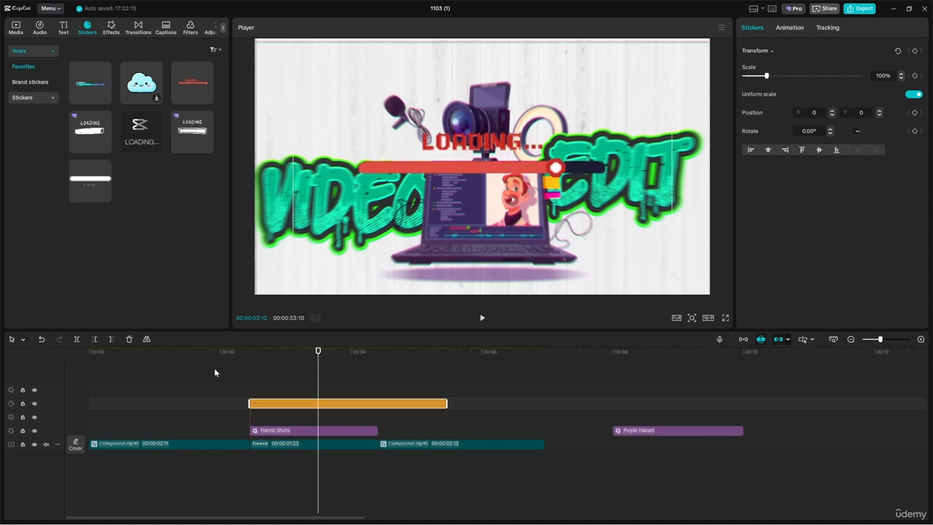
pyautogui.moveTo(446, 404); pyautogui.dragTo(377, 410)
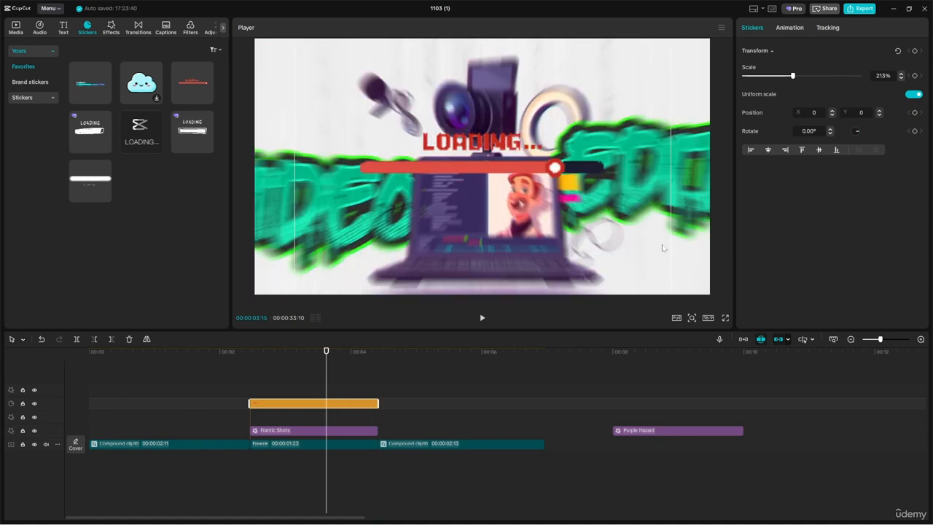
# Apply the Jiggle loop animation to the red LOADING sticker and play it back from its start
pyautogui.click(785, 31)
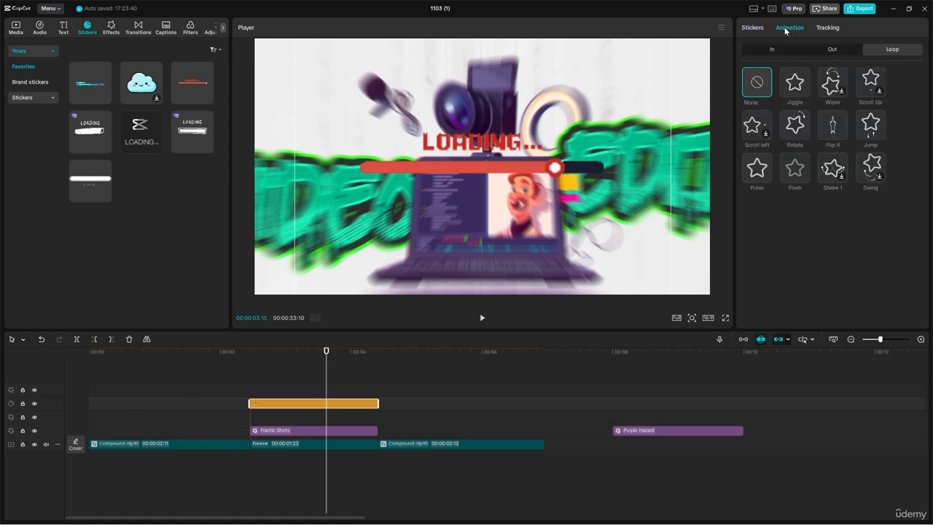
pyautogui.click(832, 51)
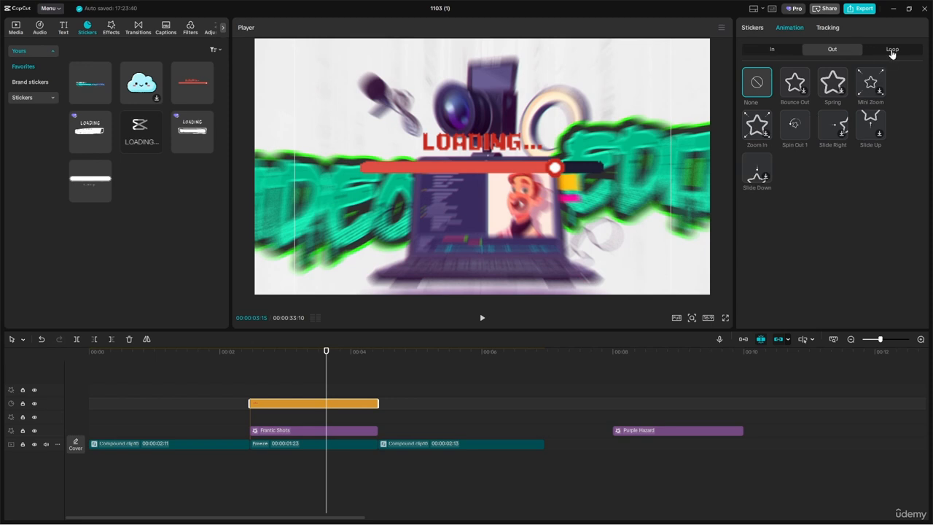
pyautogui.click(893, 51)
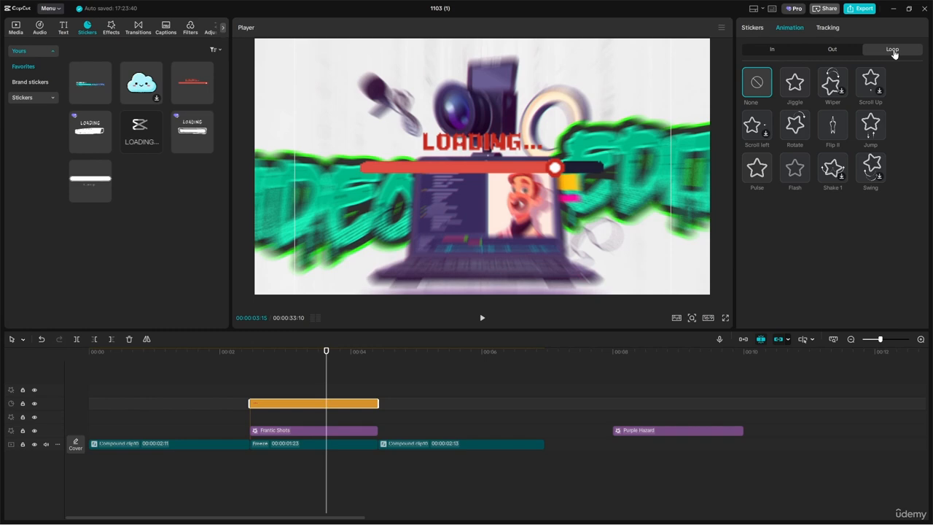
pyautogui.click(797, 89)
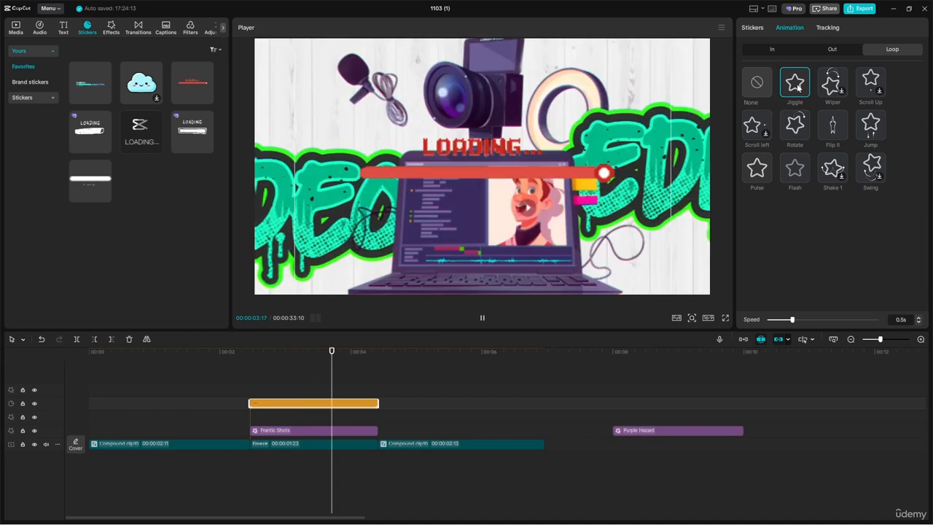
pyautogui.click(252, 356)
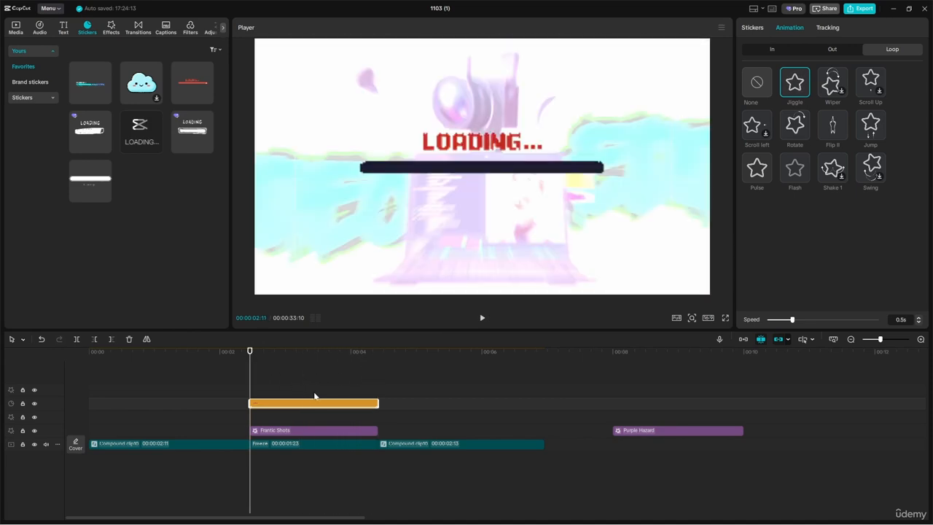
pyautogui.press('space')
pyautogui.press('space')
# Hide the main video track and the Frantic Shots track, and play the red LOADING sticker alone from 00:00:02:11
pyautogui.click(34, 444)
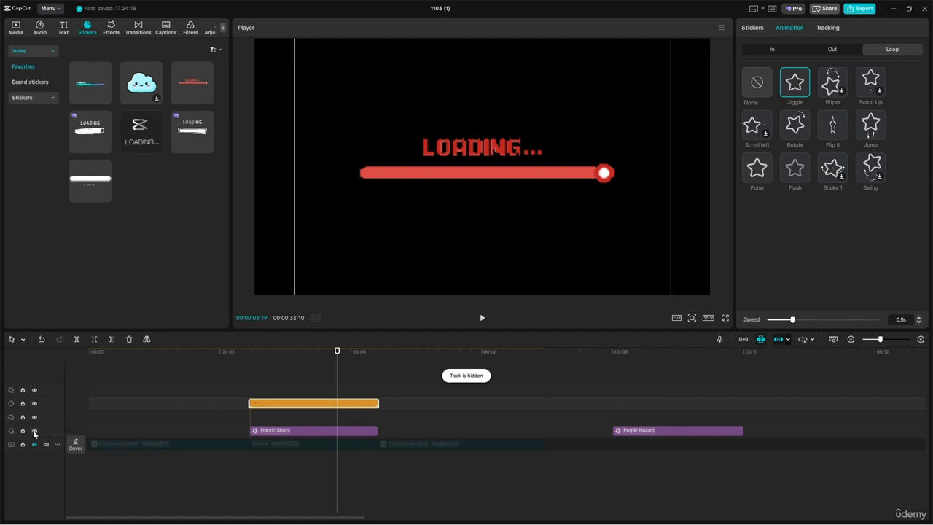
pyautogui.click(34, 430)
pyautogui.click(253, 360)
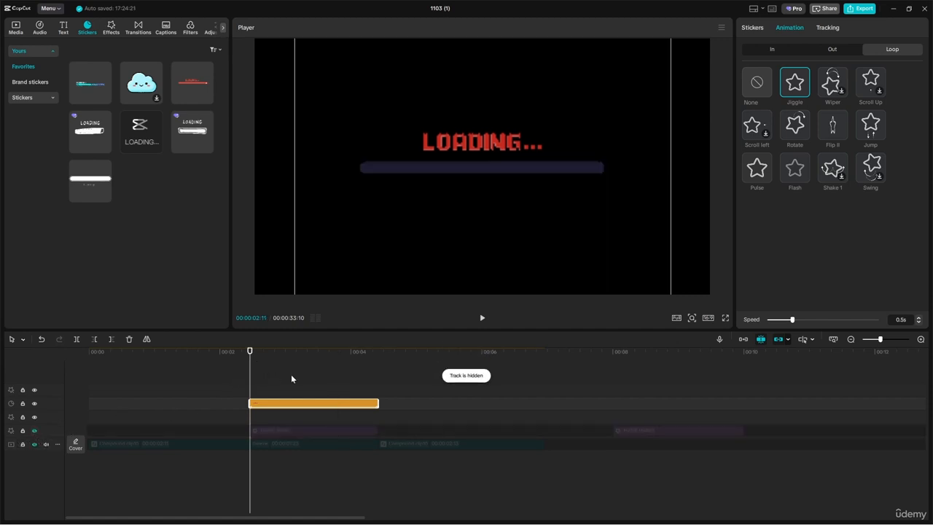
pyautogui.press('space')
pyautogui.press('space')
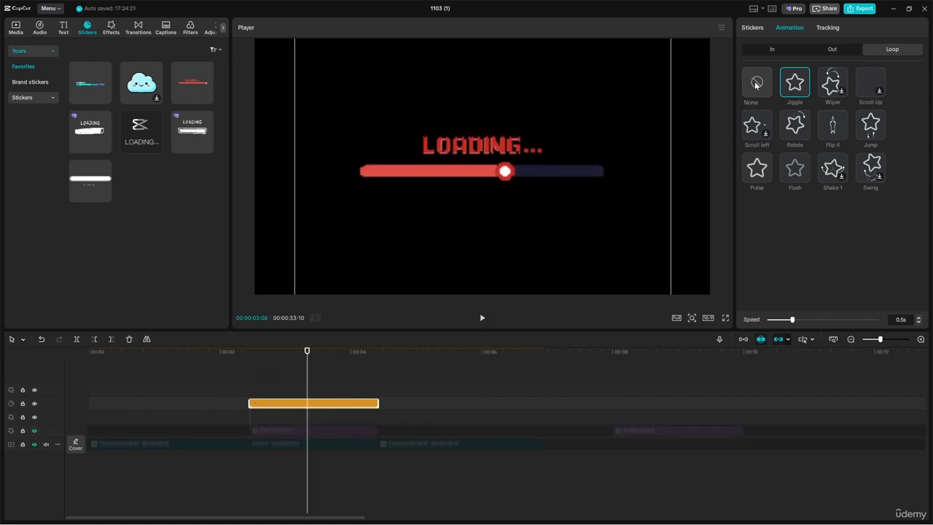
# Play the red LOADING sticker without its loop animation, reapply Jiggle, and look over the In and Out animations
pyautogui.click(756, 85)
pyautogui.click(252, 362)
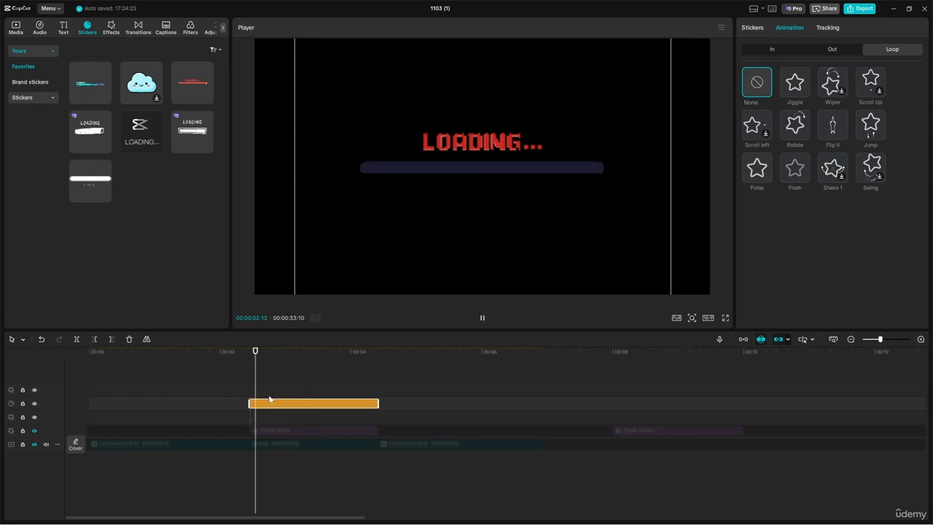
pyautogui.press('space')
pyautogui.click(789, 86)
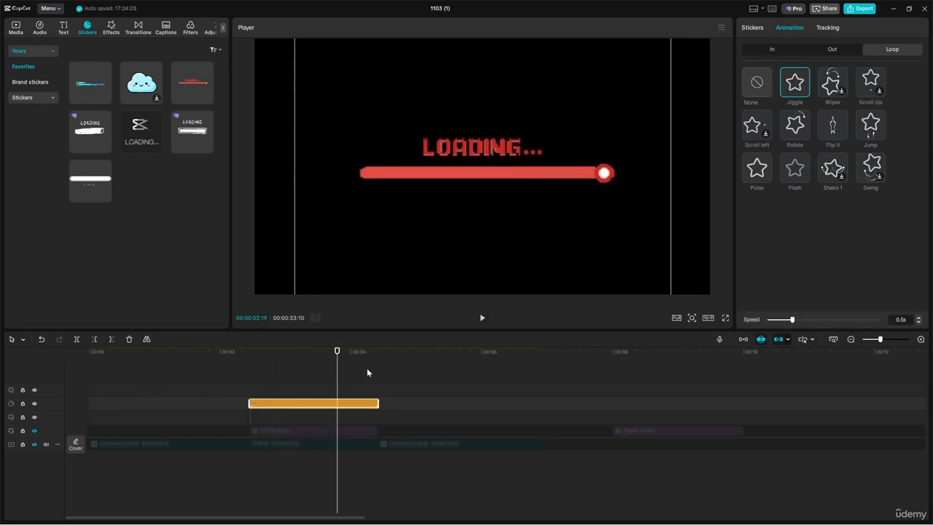
pyautogui.click(784, 51)
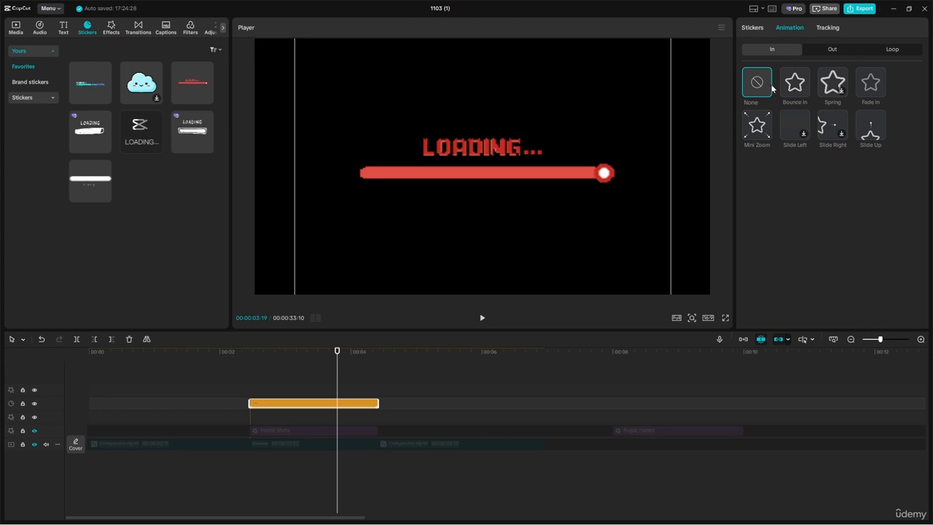
pyautogui.click(838, 53)
pyautogui.click(884, 50)
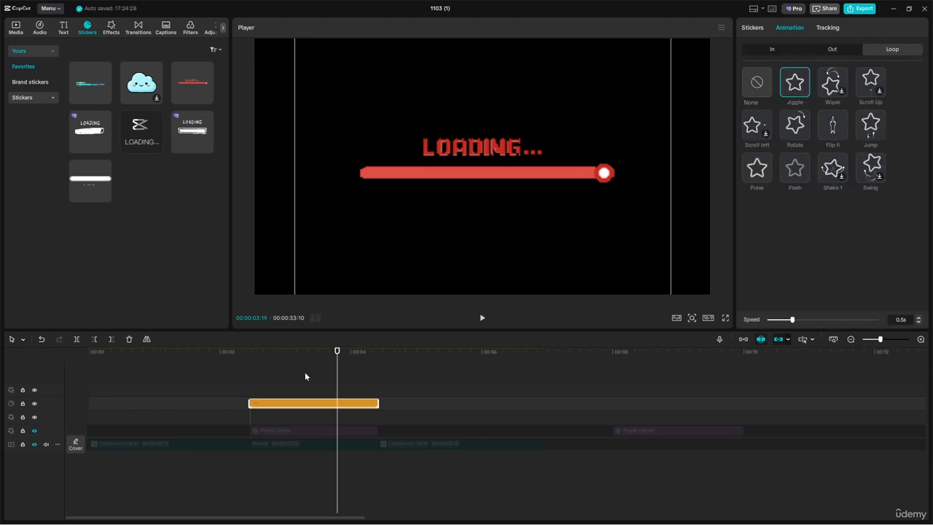
# Unhide the main video and Frantic Shots tracks and play the freeze section from 00:00:02:08
pyautogui.click(255, 355)
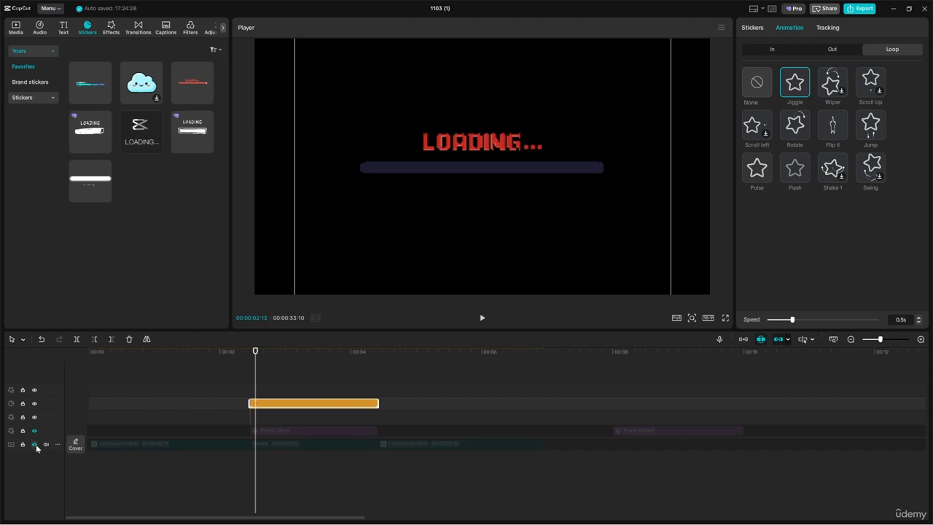
pyautogui.click(35, 444)
pyautogui.click(34, 431)
pyautogui.click(242, 356)
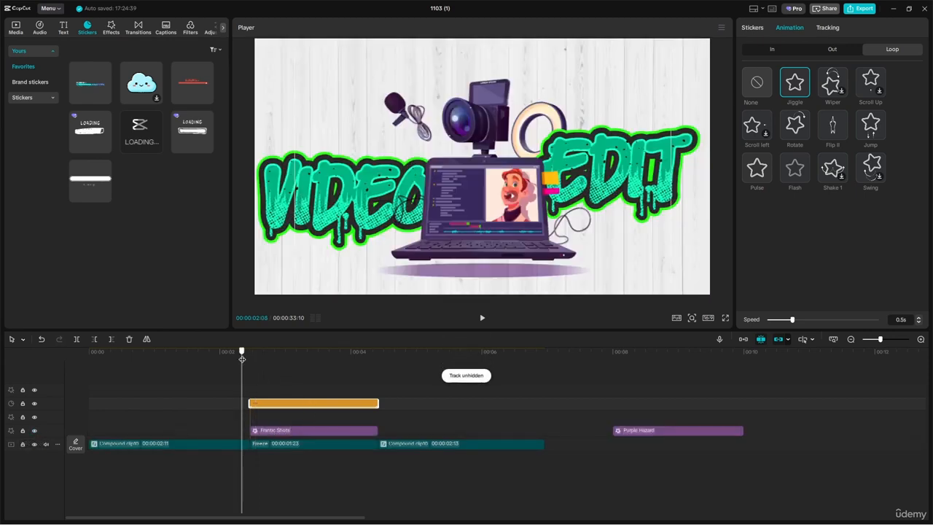
pyautogui.press('space')
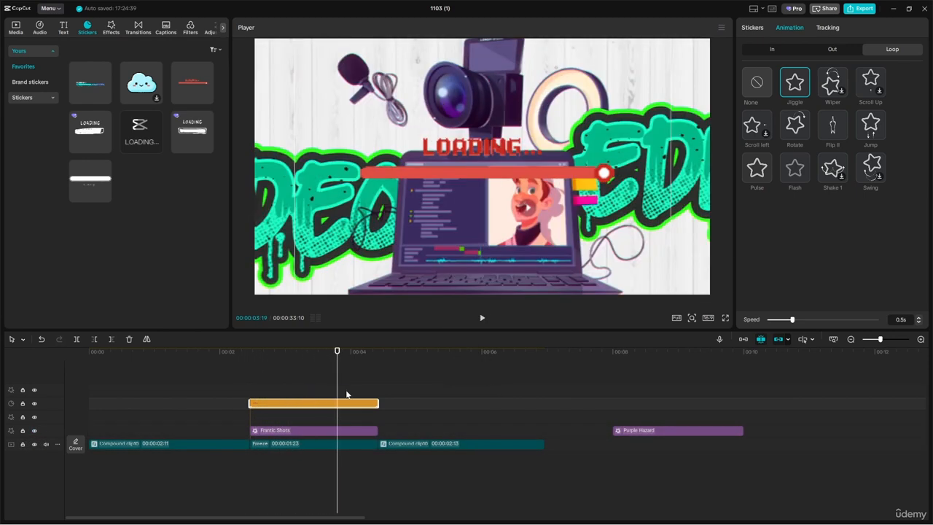
# Add the favourite white hand-drawn LOADING sticker filled with scribble above the freeze clip and trim it to the freeze clip's end
pyautogui.hscroll(3, 313, 403)
pyautogui.scroll(-3, 218, 406)
pyautogui.hscroll(-2, 146, 404)
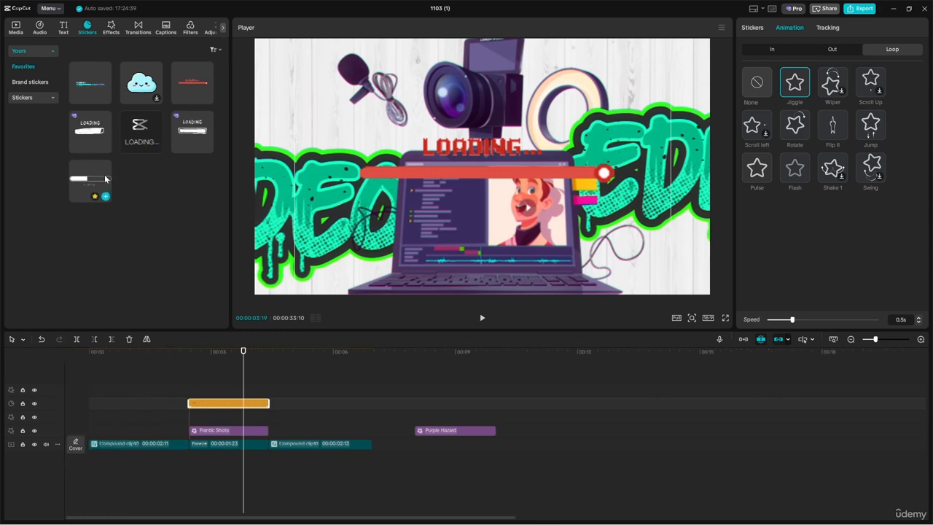
pyautogui.moveTo(80, 144); pyautogui.dragTo(189, 426)
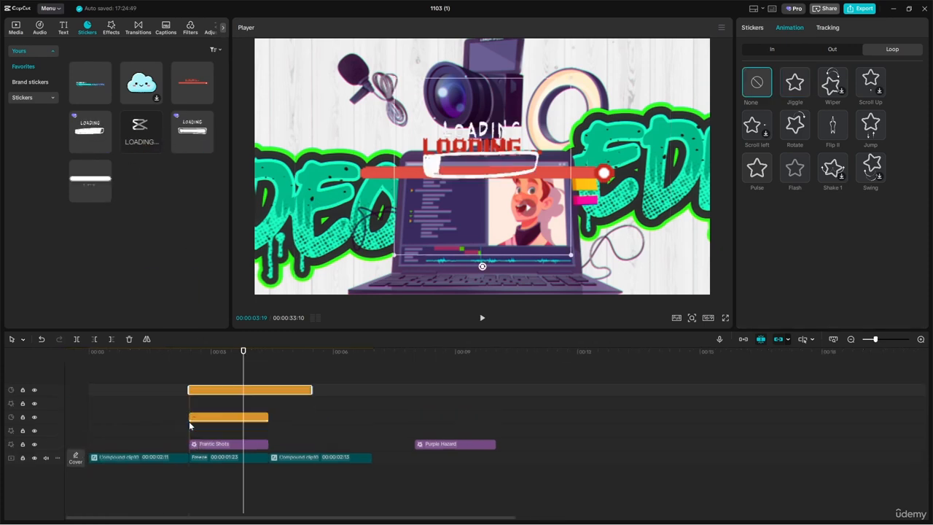
pyautogui.moveTo(308, 387); pyautogui.dragTo(269, 391)
# Delete the red LOADING sticker and move the hand-drawn one down to the track directly above Frantic Shots
pyautogui.click(252, 418)
pyautogui.press('Delete')
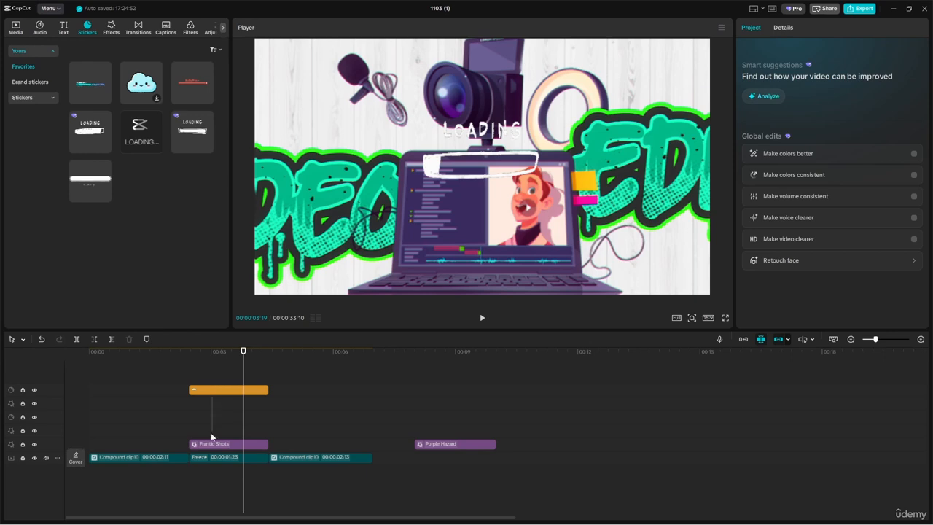
pyautogui.moveTo(212, 397); pyautogui.dragTo(211, 434)
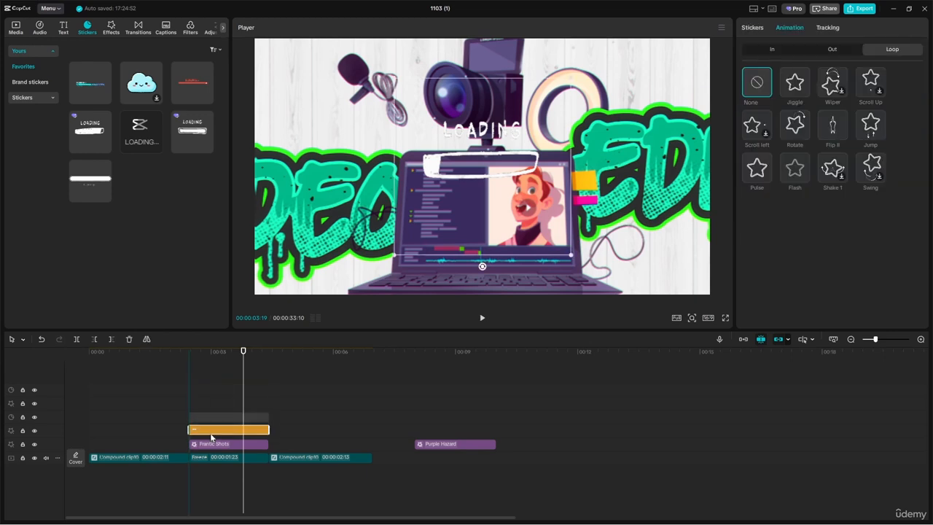
# Play the hand-drawn LOADING sticker up to 00:00:03:10, then enlarge it and center it over the laptop screen
pyautogui.click(189, 365)
pyautogui.press('space')
pyautogui.press('space')
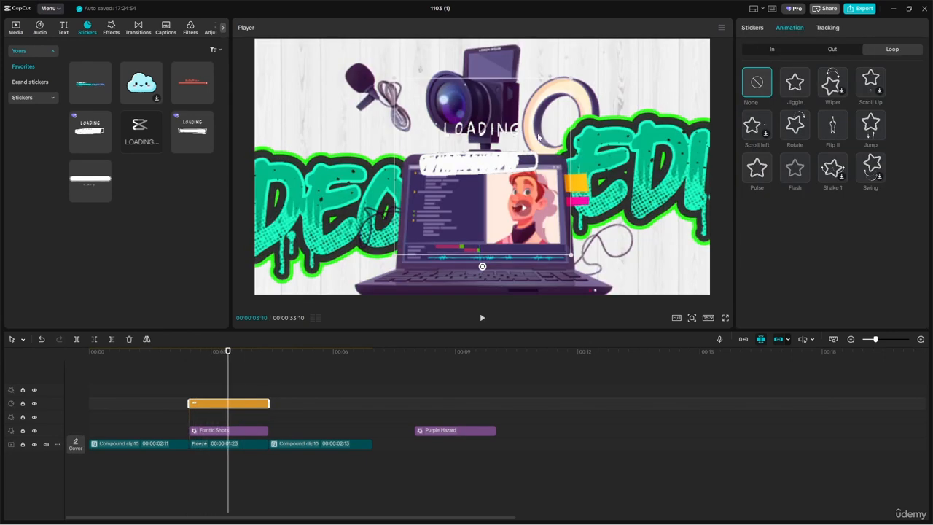
pyautogui.moveTo(475, 169); pyautogui.dragTo(475, 216)
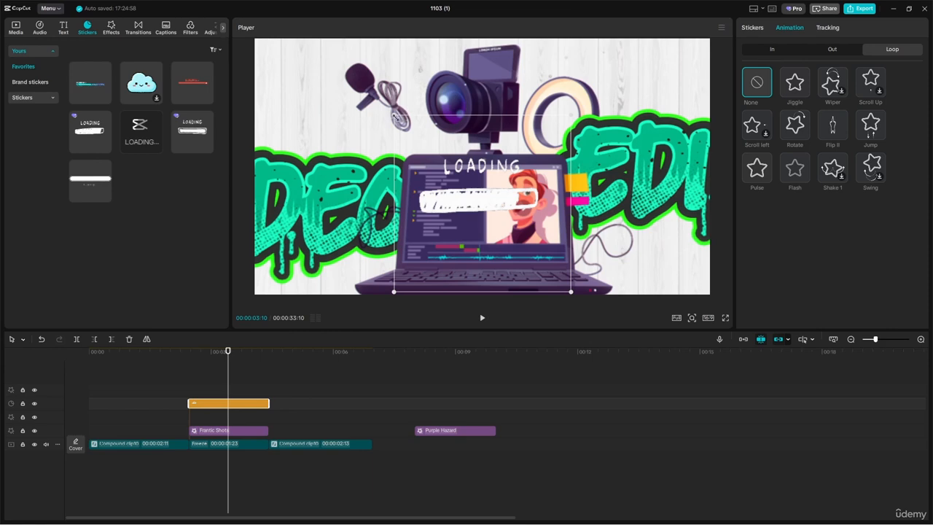
pyautogui.moveTo(396, 118); pyautogui.dragTo(342, 87)
pyautogui.moveTo(451, 185); pyautogui.dragTo(453, 208)
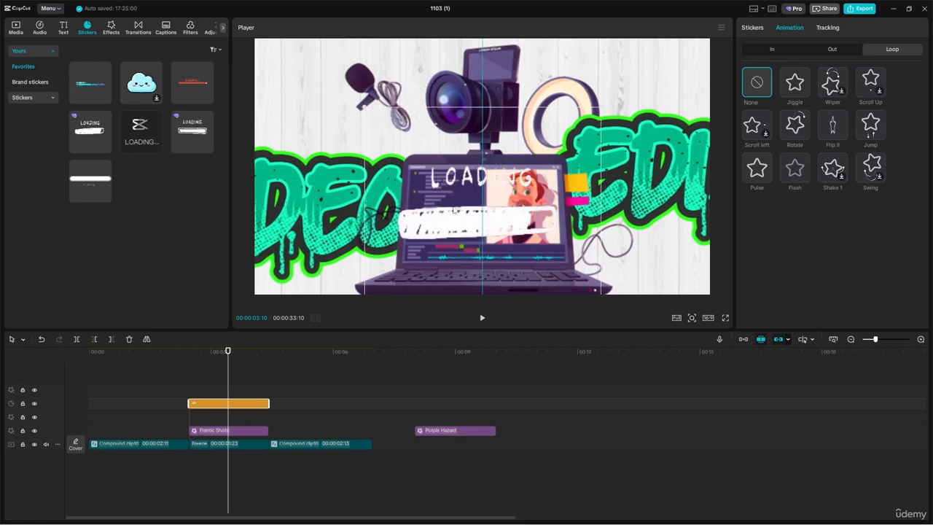
# Play the LOADING sticker over the freeze section, then replay from just before the freeze clip
pyautogui.press('space')
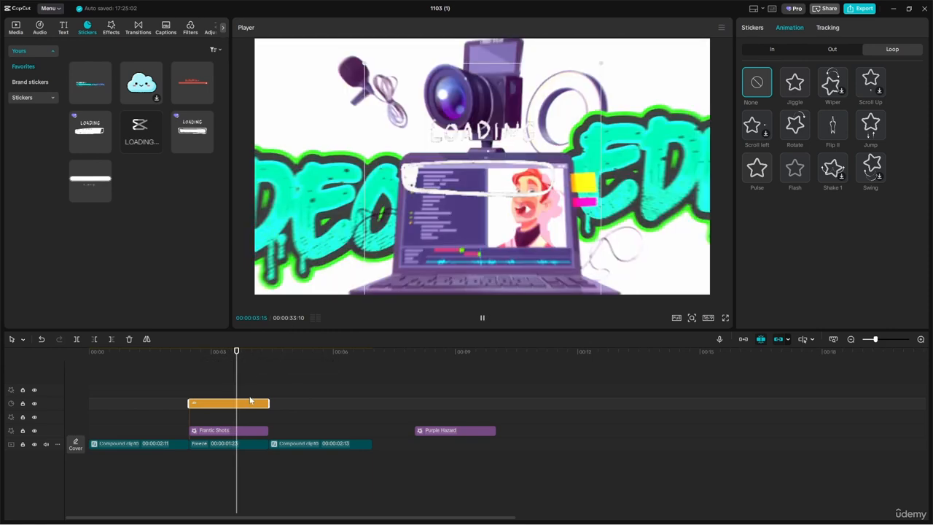
pyautogui.press('space')
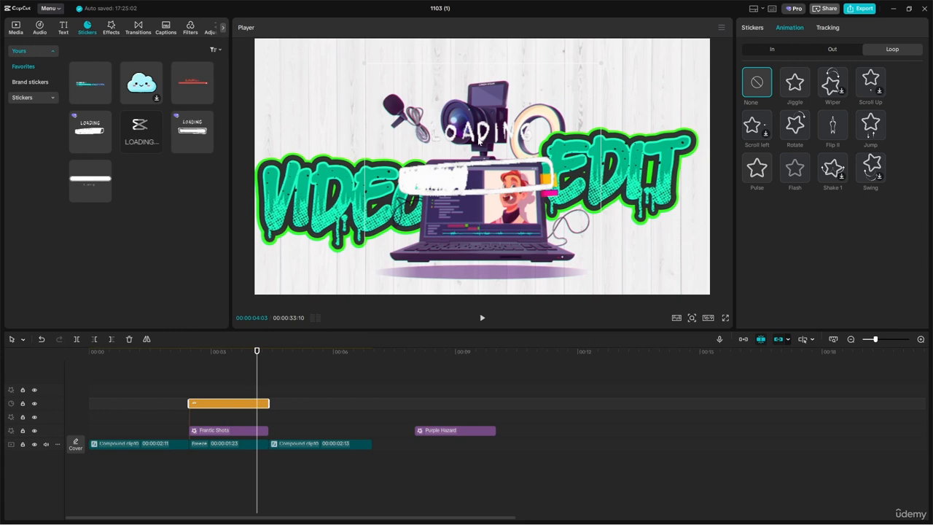
pyautogui.click(186, 356)
pyautogui.press('space')
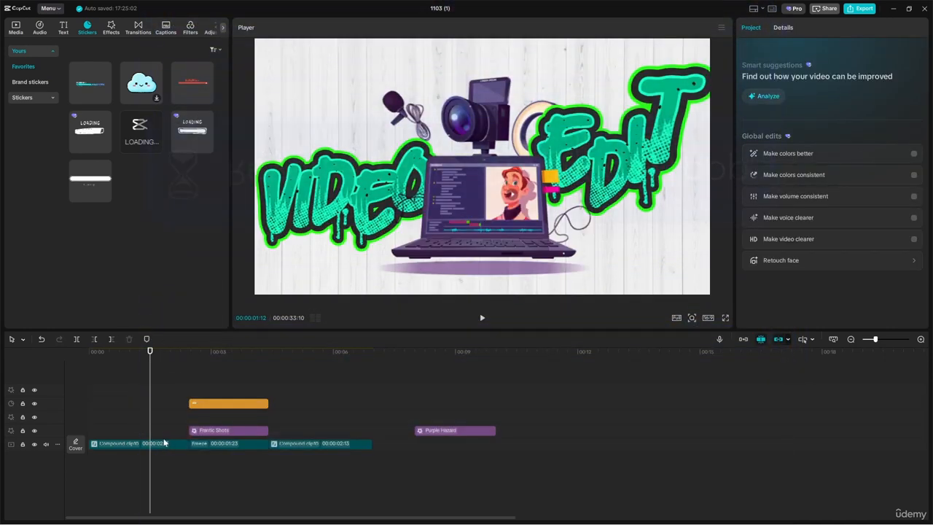
pyautogui.click(169, 444)
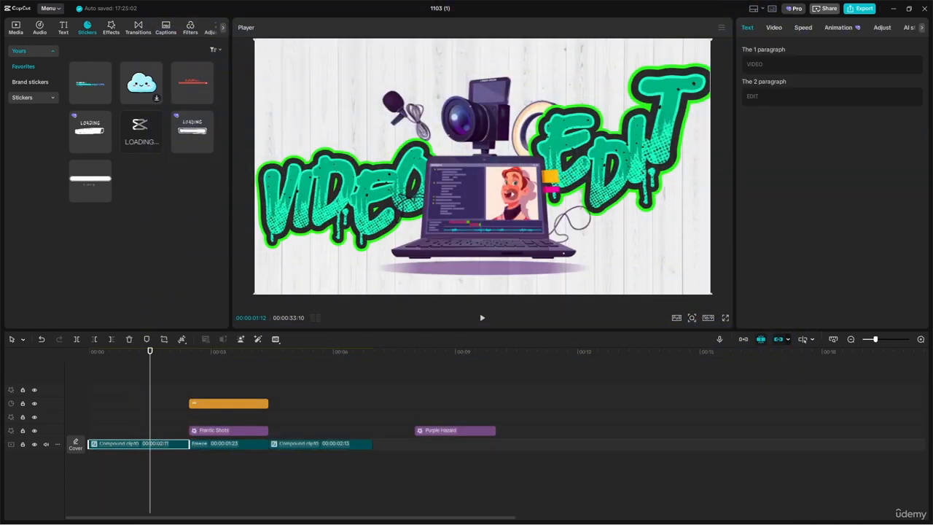
pyautogui.click(366, 445)
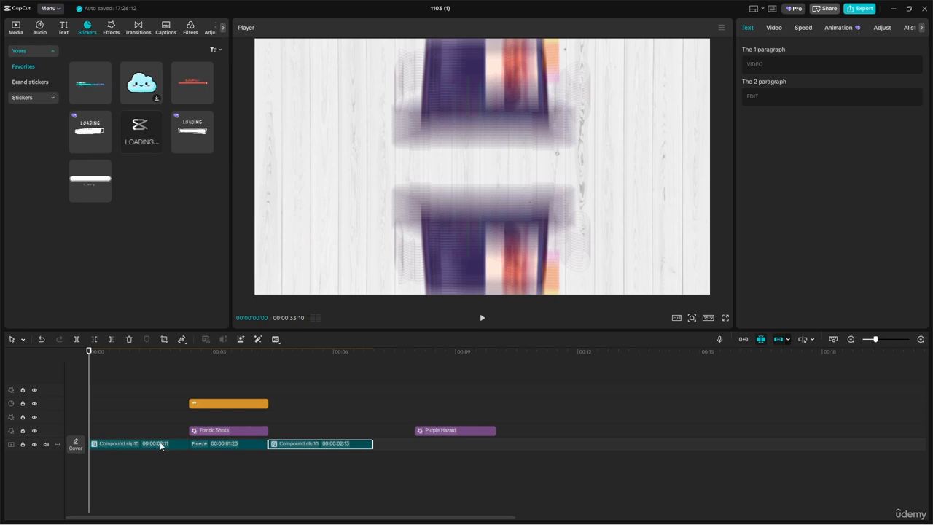
pyautogui.click(160, 442)
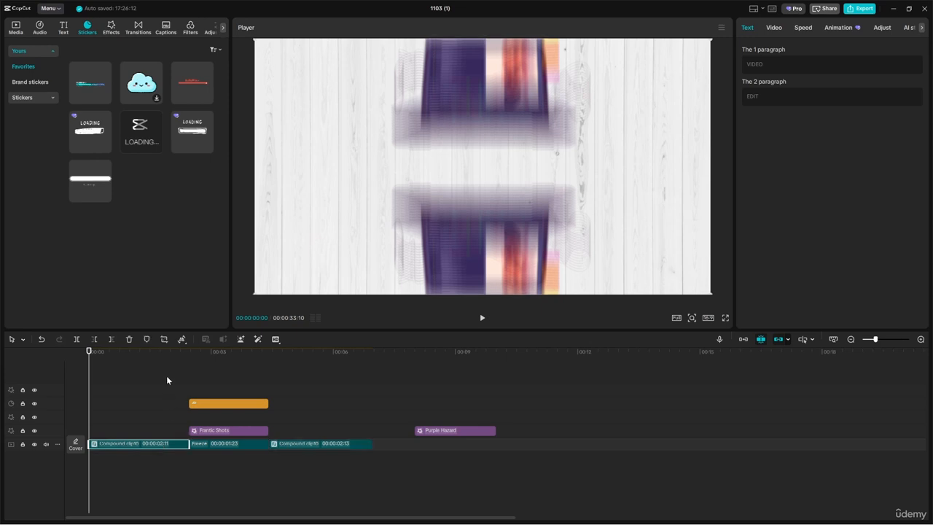
pyautogui.click(182, 339)
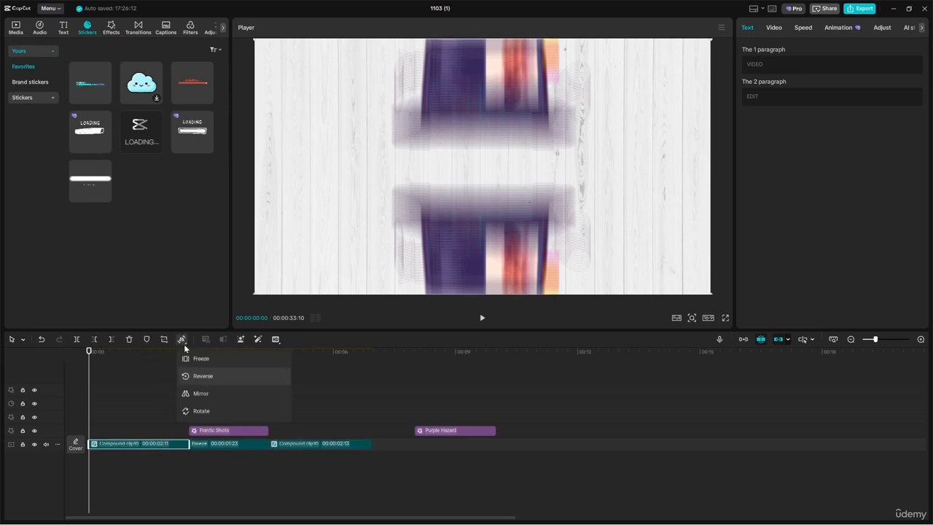
pyautogui.click(215, 377)
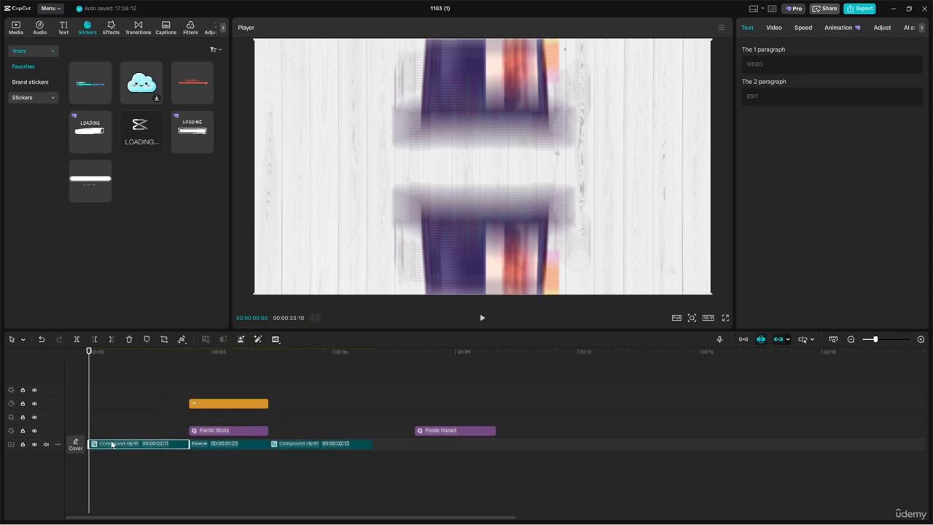
# Move the last compound clip under Purple Hazard and place a duplicate of the first compound clip directly after the freeze clip
pyautogui.moveTo(113, 446)
pyautogui.mouseDown()
pyautogui.moveTo(107, 422)
pyautogui.moveTo(109, 432)
pyautogui.mouseUp()
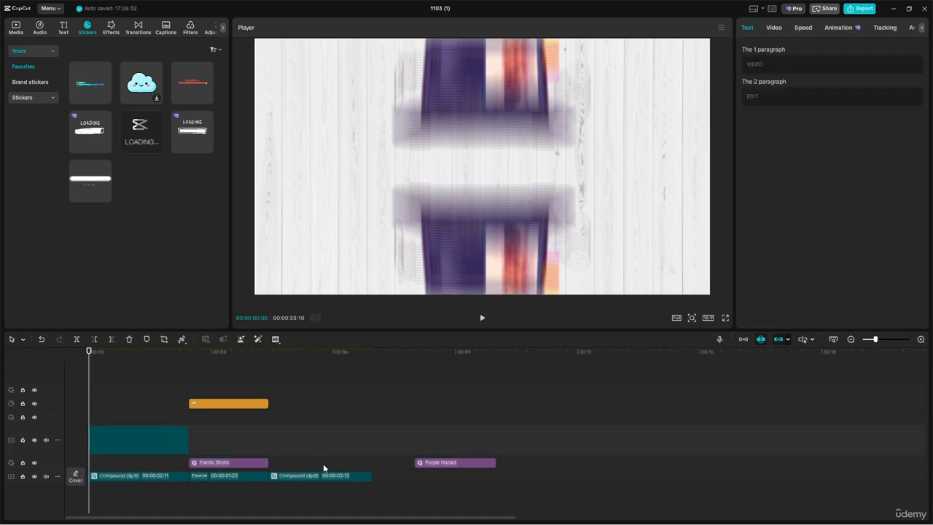
pyautogui.click(292, 365)
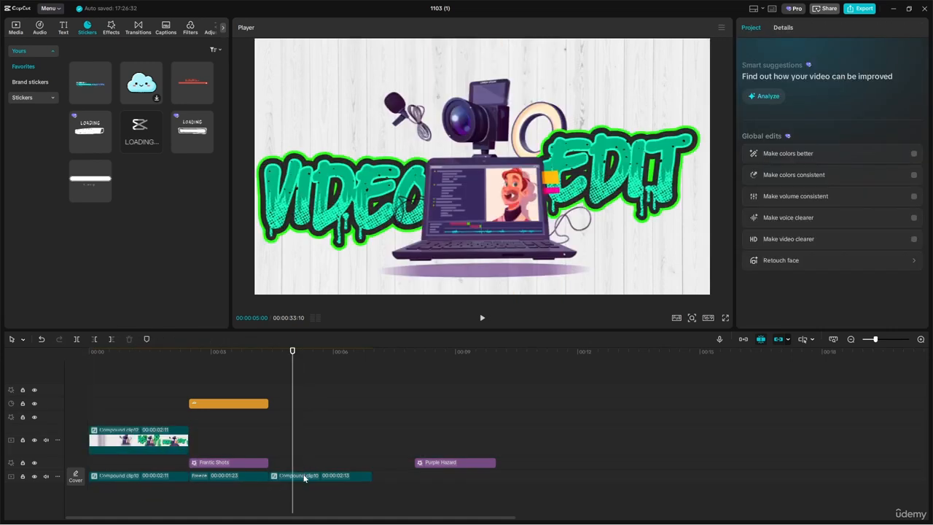
pyautogui.click(305, 477)
pyautogui.moveTo(305, 477); pyautogui.dragTo(451, 478)
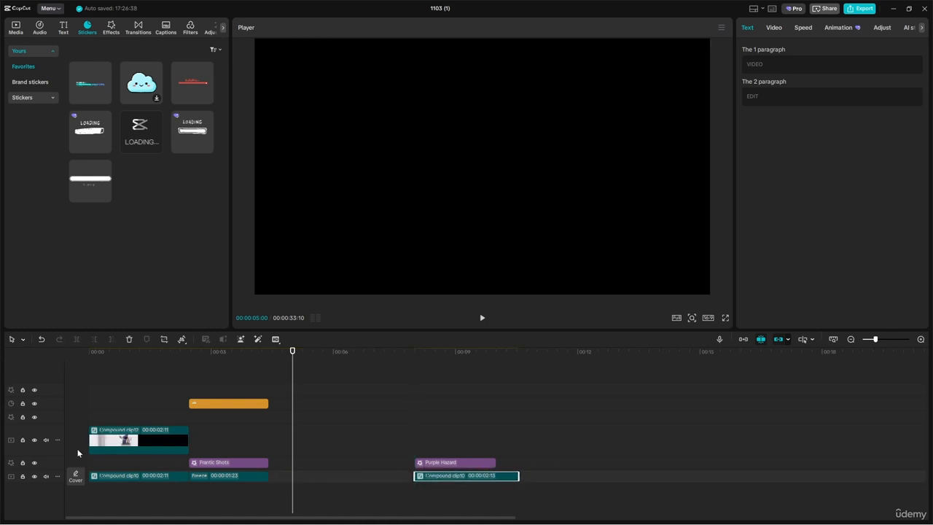
pyautogui.moveTo(145, 438); pyautogui.dragTo(283, 482)
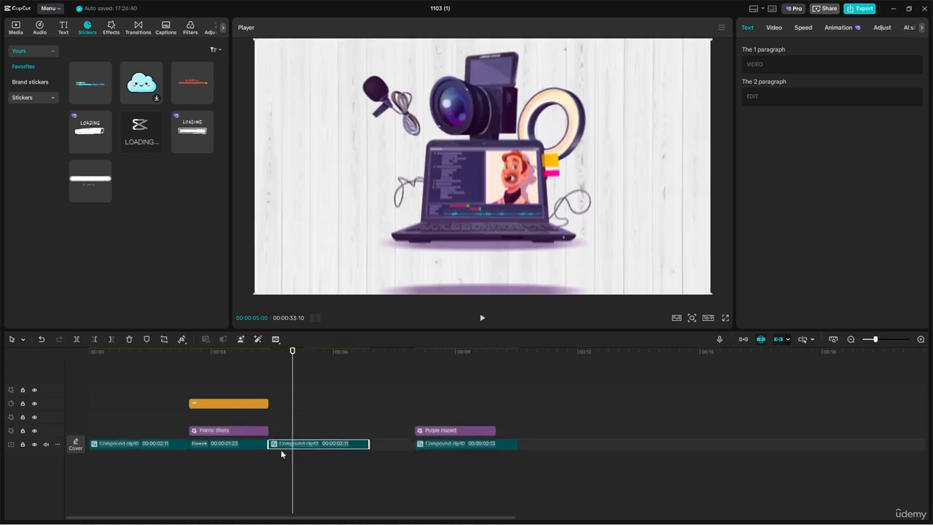
# Reverse the duplicated compound clip and play the sequence from the beginning
pyautogui.click(182, 341)
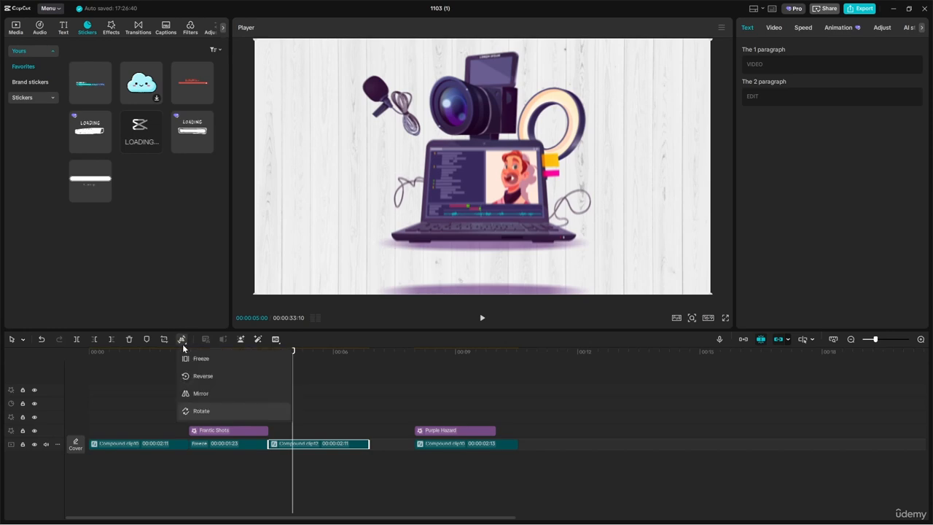
pyautogui.click(204, 375)
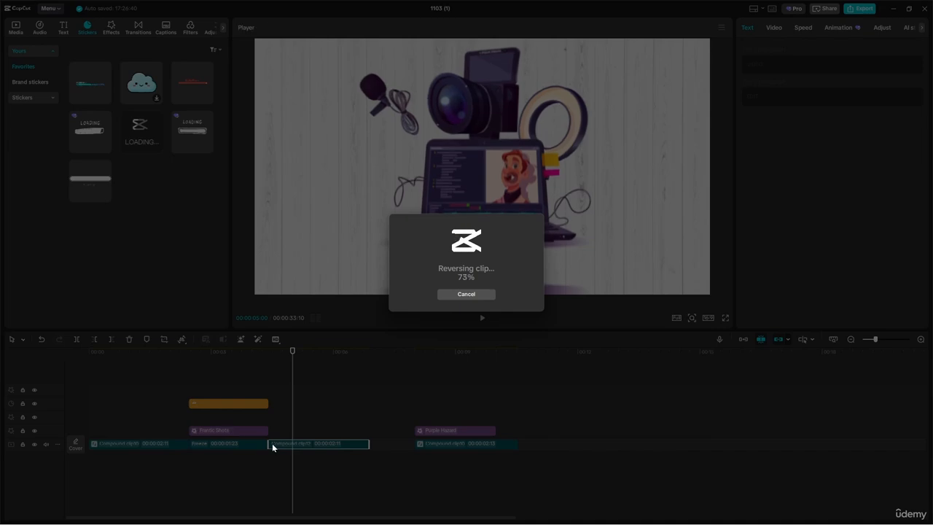
pyautogui.press('Home')
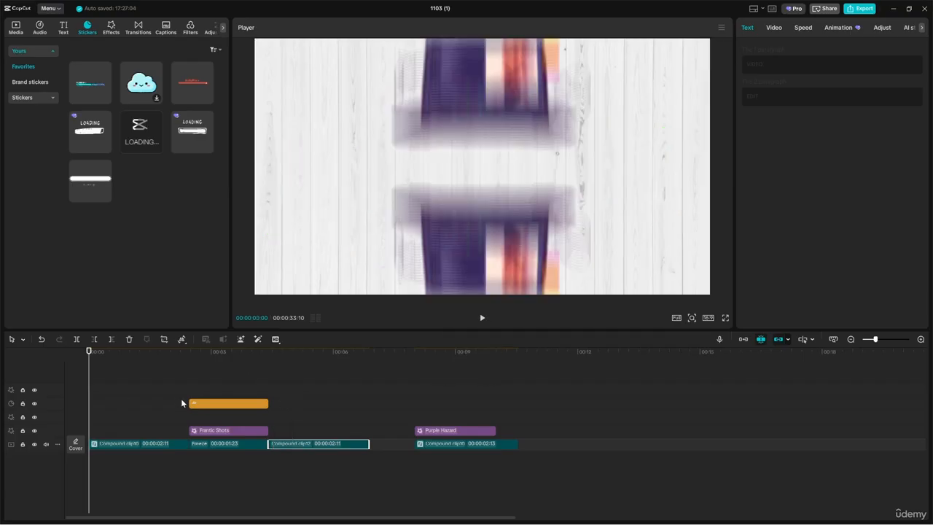
pyautogui.press('space')
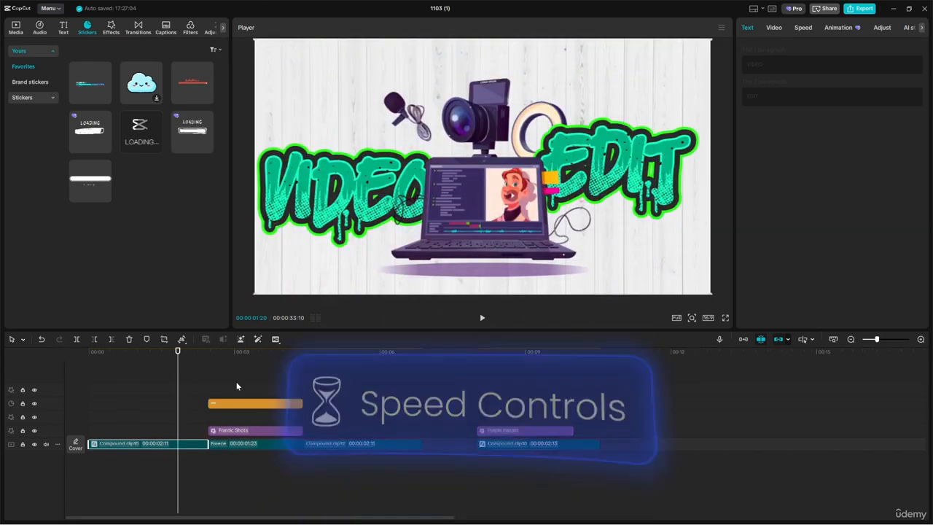
# Play the reversed clip from 00:00:04:13
pyautogui.click(309, 360)
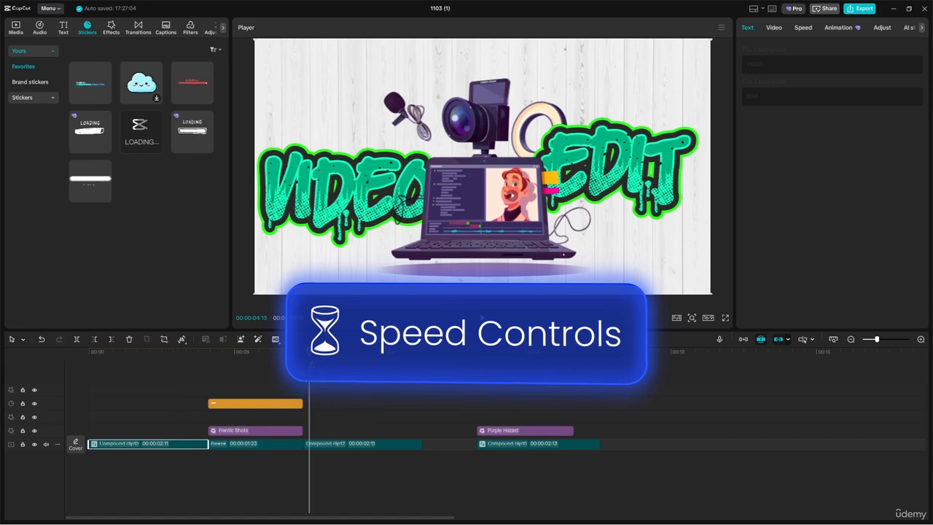
pyautogui.click(339, 444)
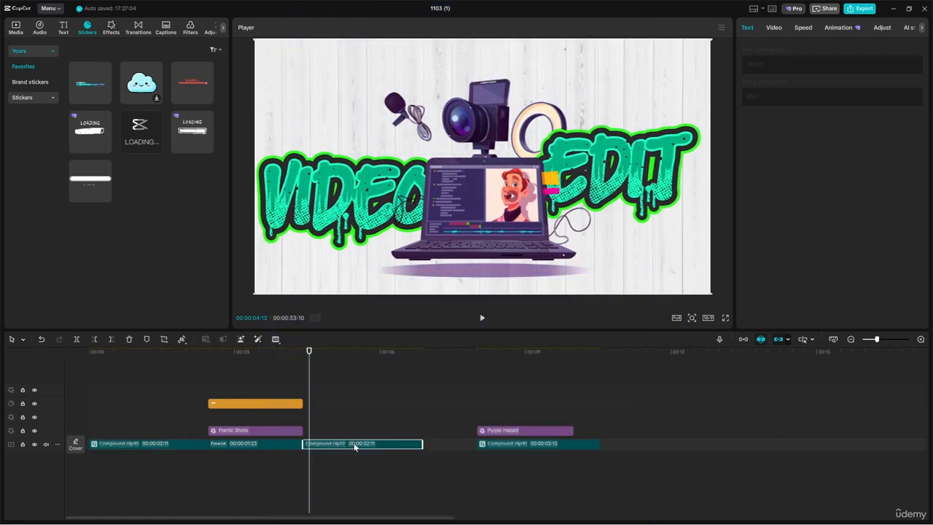
pyautogui.press('space')
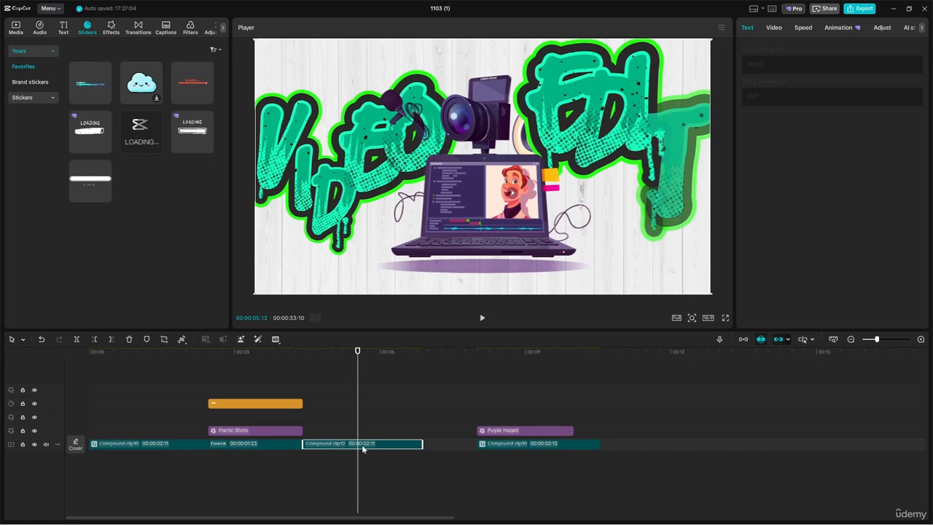
# Try slowing the reversed clip to a standard speed of 0.44x
pyautogui.click(802, 28)
pyautogui.click(770, 50)
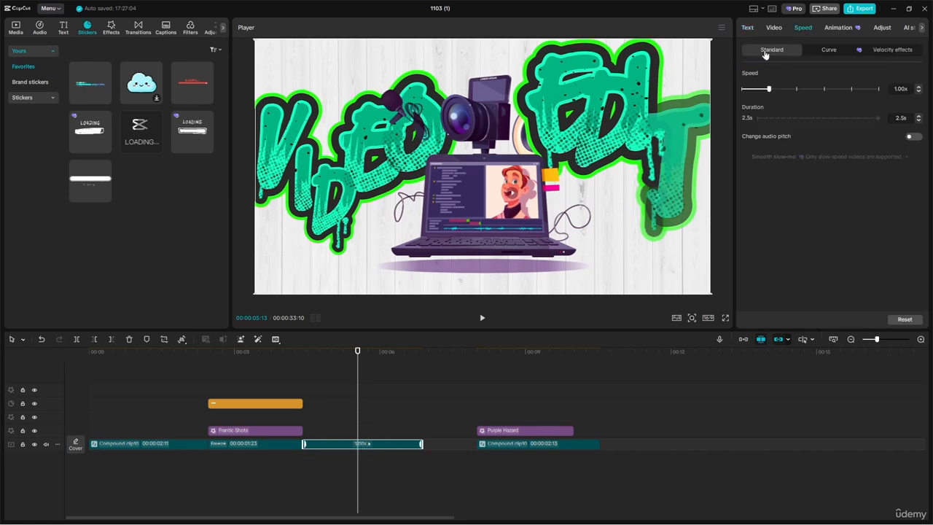
pyautogui.click(830, 50)
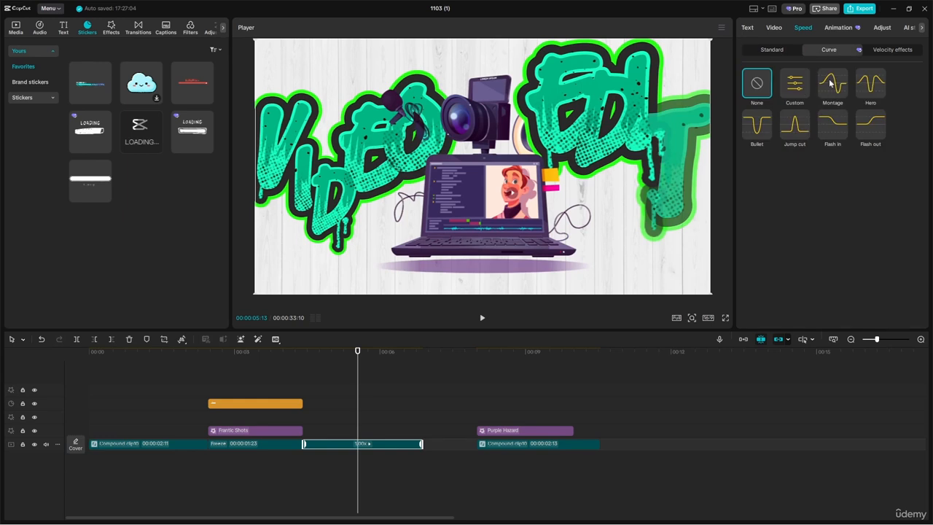
pyautogui.click(773, 50)
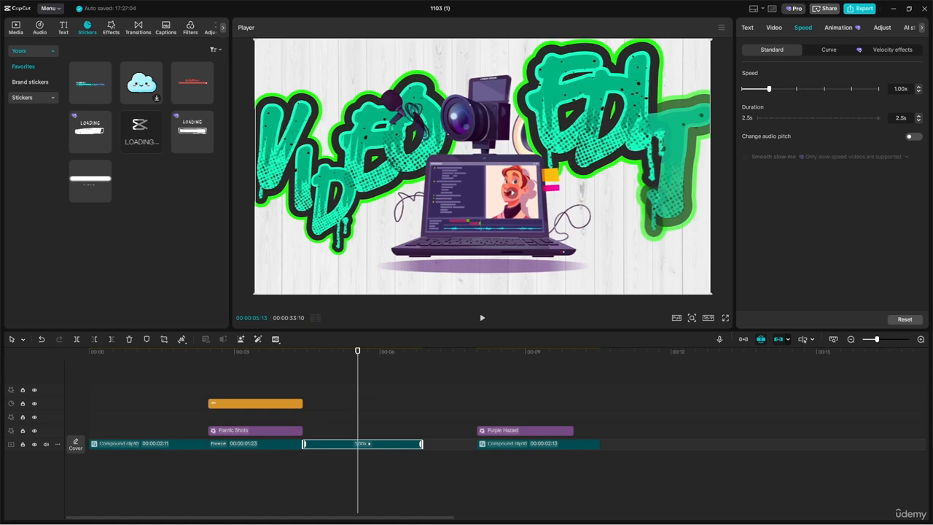
pyautogui.moveTo(768, 89); pyautogui.dragTo(752, 88)
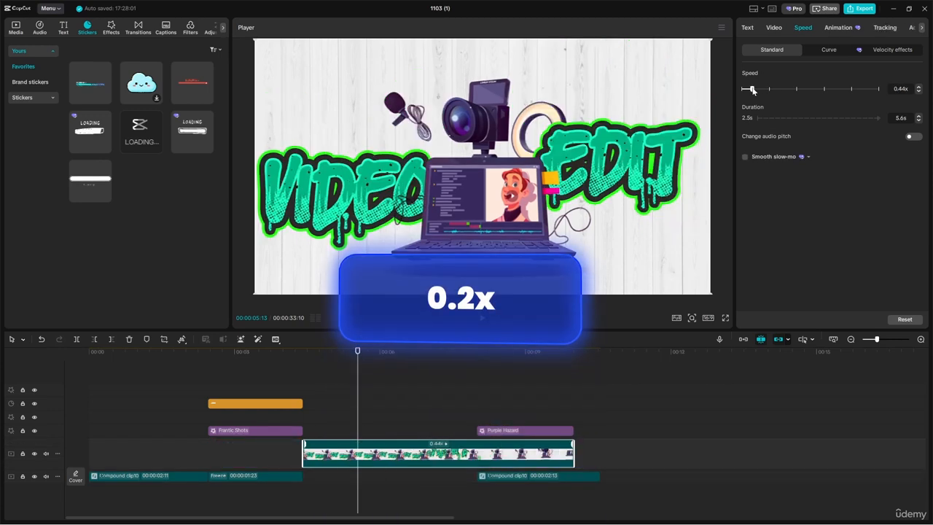
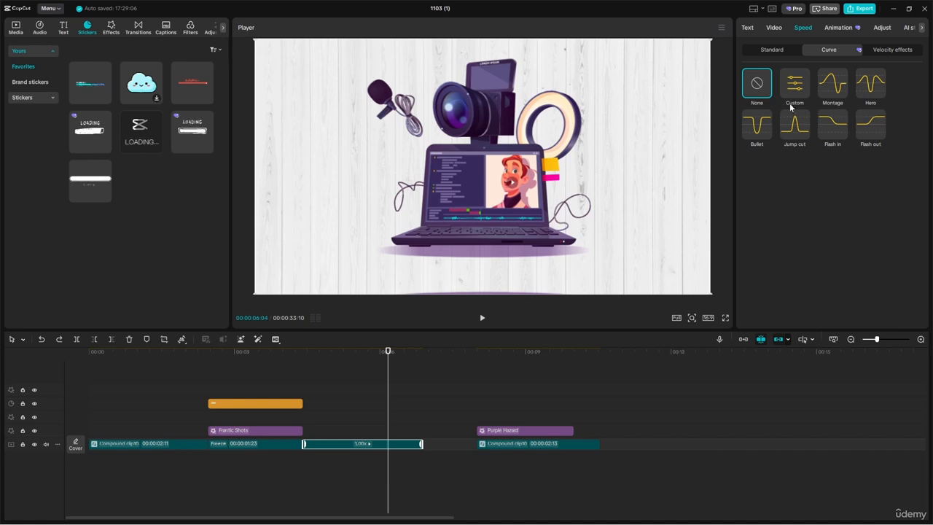
# Apply the Montage speed curve to the reversed clip and play the clip from its start several times
pyautogui.click(833, 90)
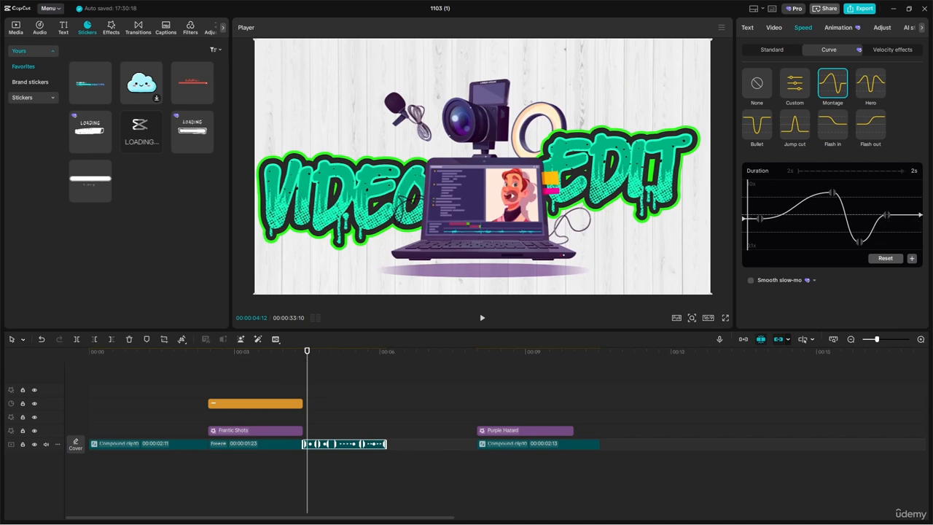
pyautogui.press('space')
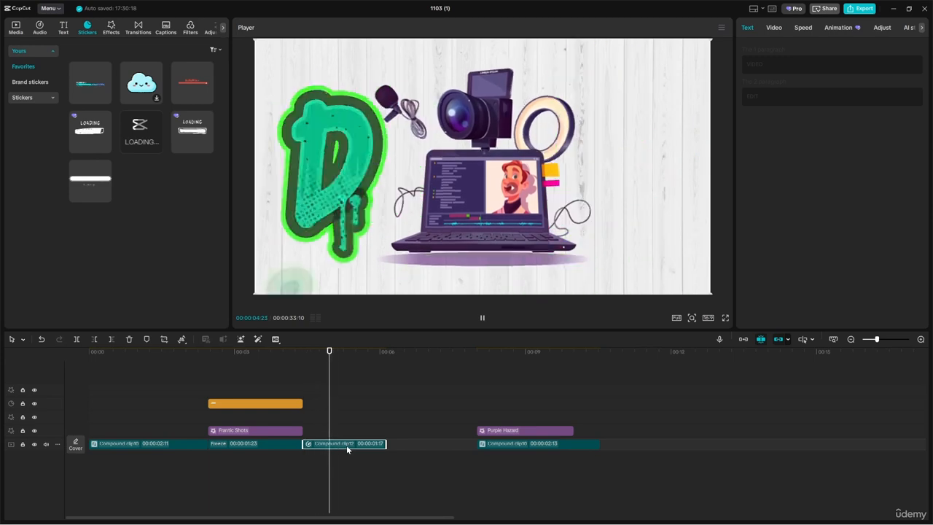
pyautogui.press('space')
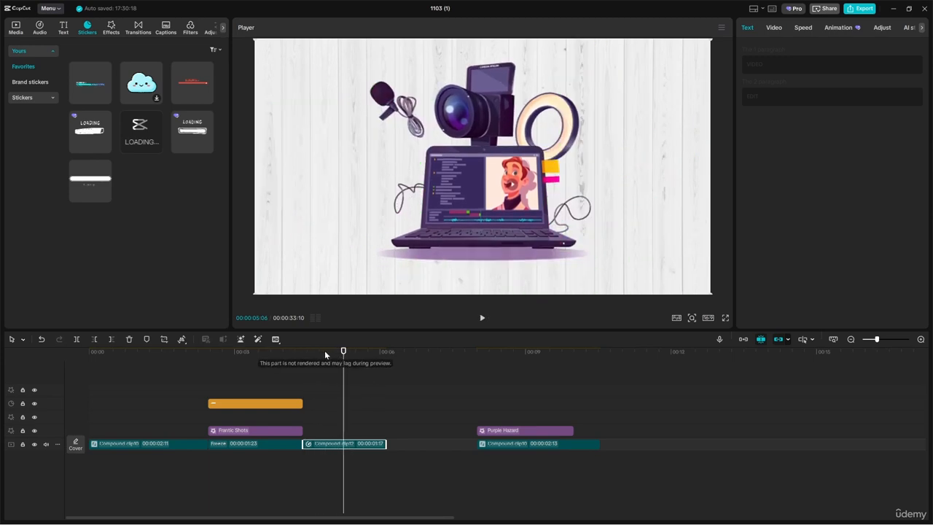
pyautogui.moveTo(324, 350); pyautogui.dragTo(312, 352)
pyautogui.press('space')
pyautogui.press('space')
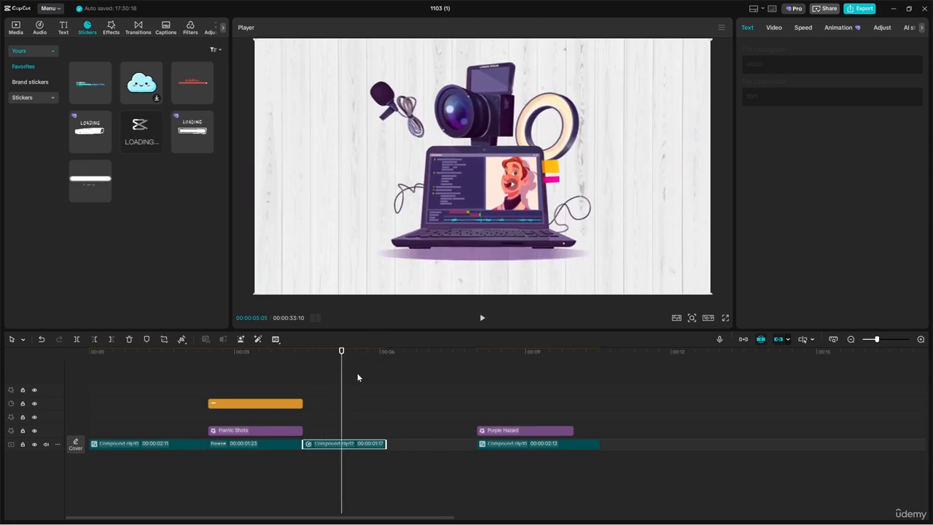
pyautogui.click(303, 355)
pyautogui.press('space')
pyautogui.press('space')
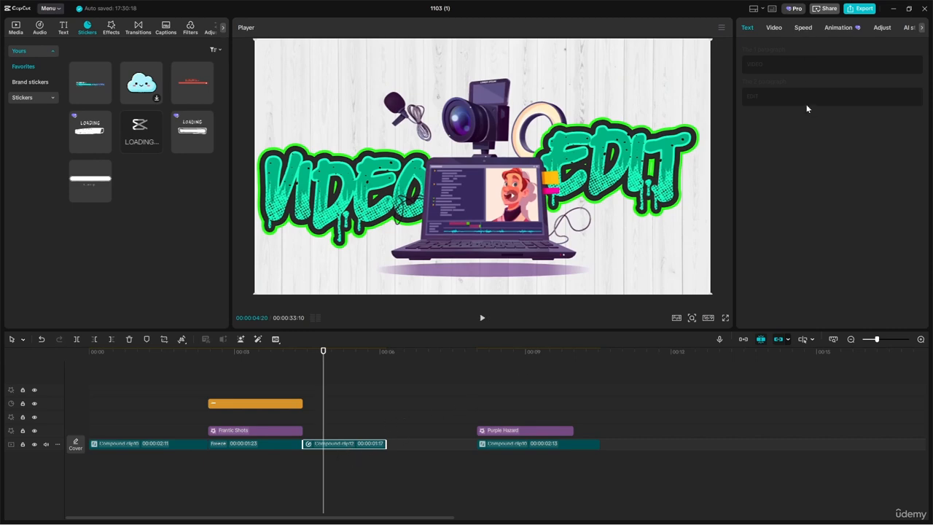
# Shift the first point of the Montage speed curve horizontally toward the peak and replay the reversed clip
pyautogui.click(804, 27)
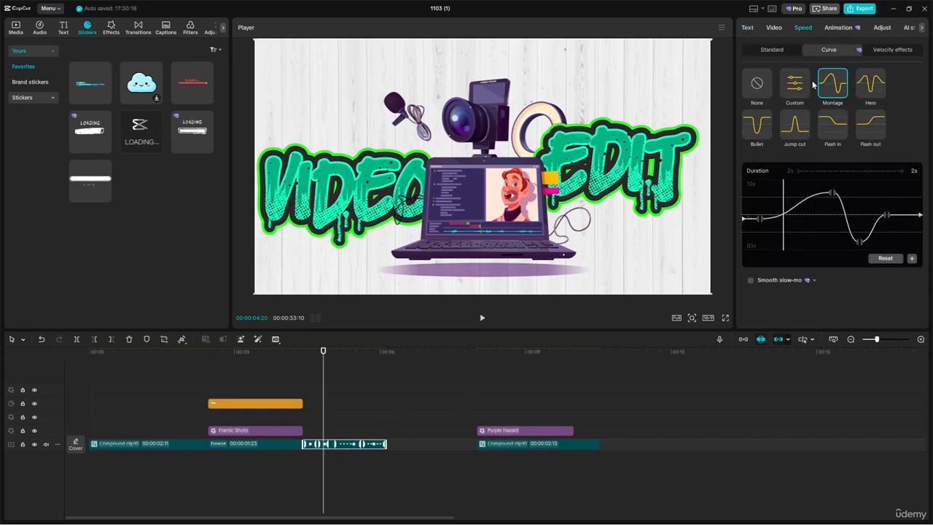
pyautogui.click(807, 210)
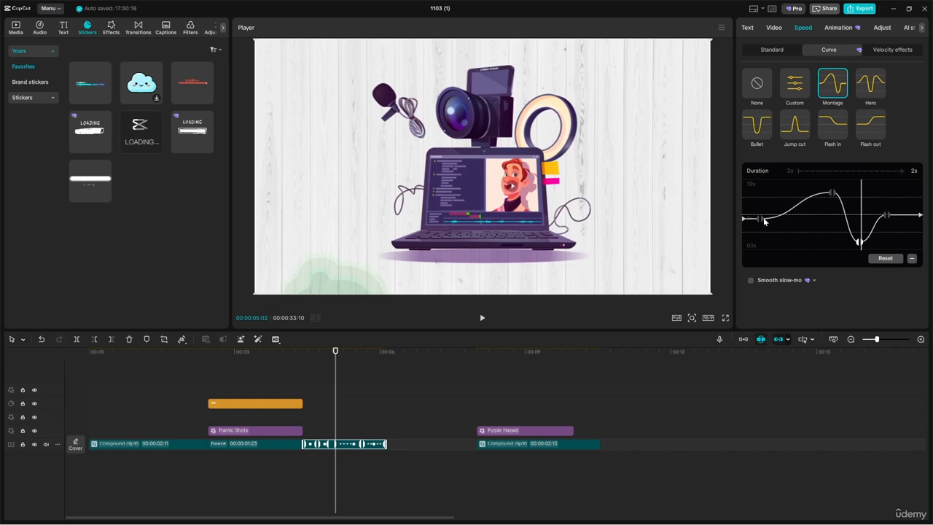
pyautogui.moveTo(763, 217); pyautogui.dragTo(799, 220)
pyautogui.click(312, 359)
pyautogui.press('space')
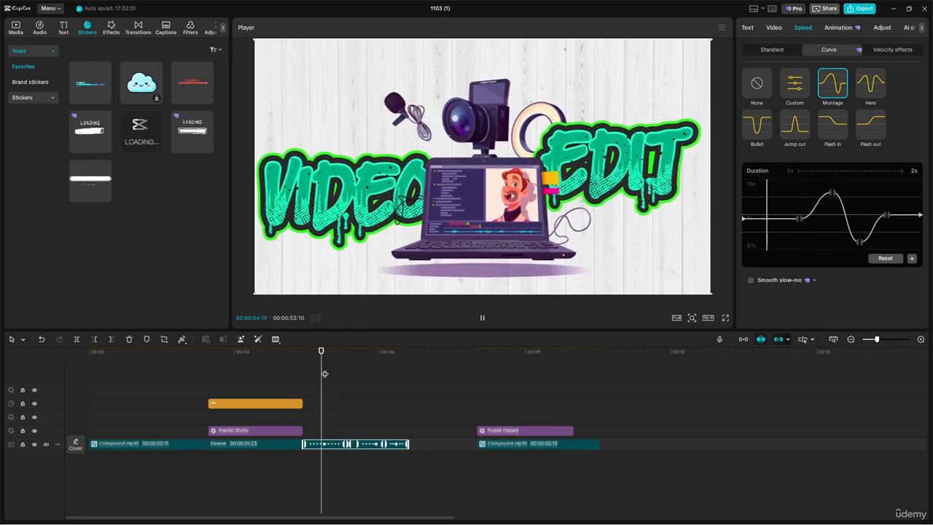
pyautogui.press('space')
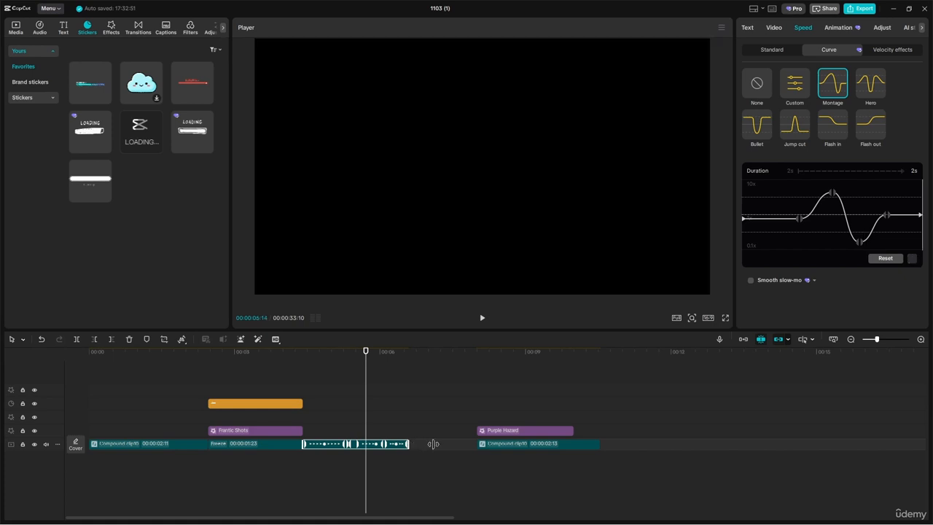
# Flatten the Montage speed curve by raising its lowest point and lowering its peak, and play the reversed clip
pyautogui.moveTo(862, 243); pyautogui.dragTo(860, 232)
pyautogui.click(837, 197)
pyautogui.moveTo(837, 197); pyautogui.dragTo(833, 208)
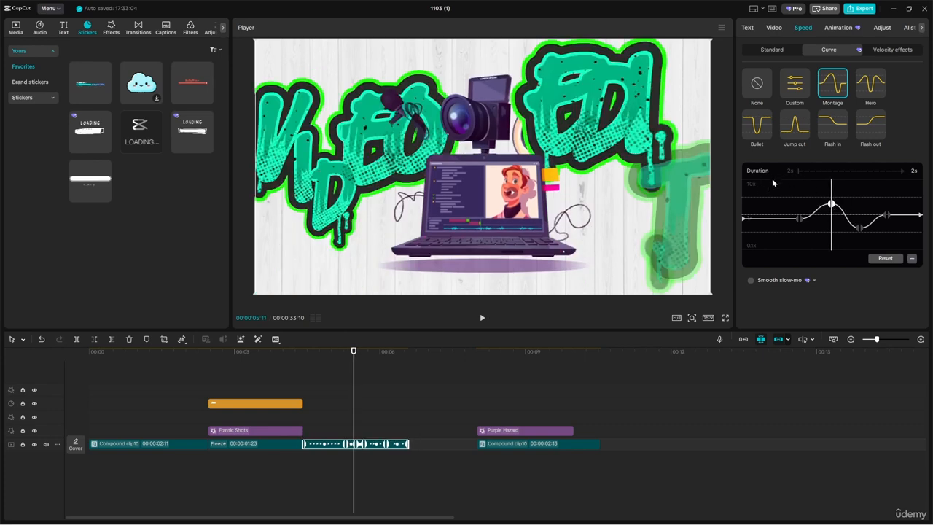
pyautogui.press('space')
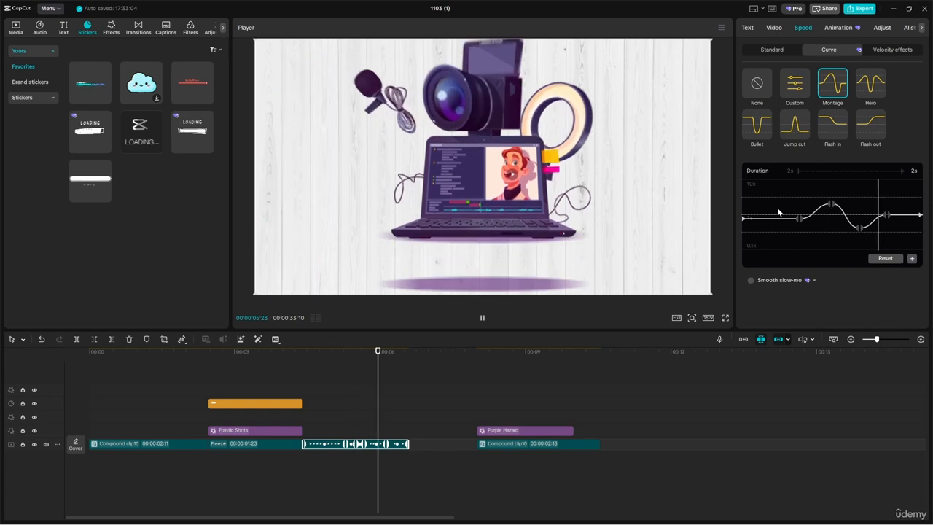
# Try deepening the Montage curve's dip to its lowest speed, pull its last point toward the dip and replay the reversed clip
pyautogui.press('space')
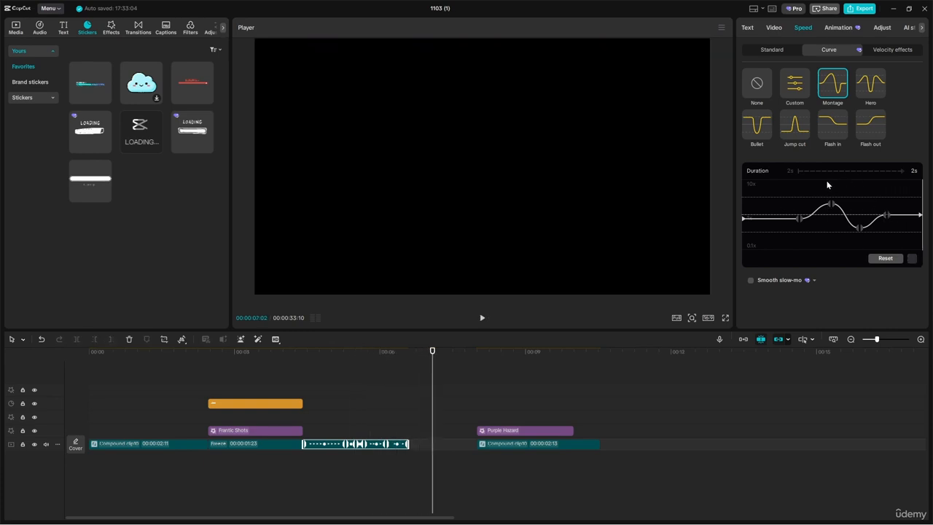
pyautogui.moveTo(826, 185); pyautogui.dragTo(851, 249)
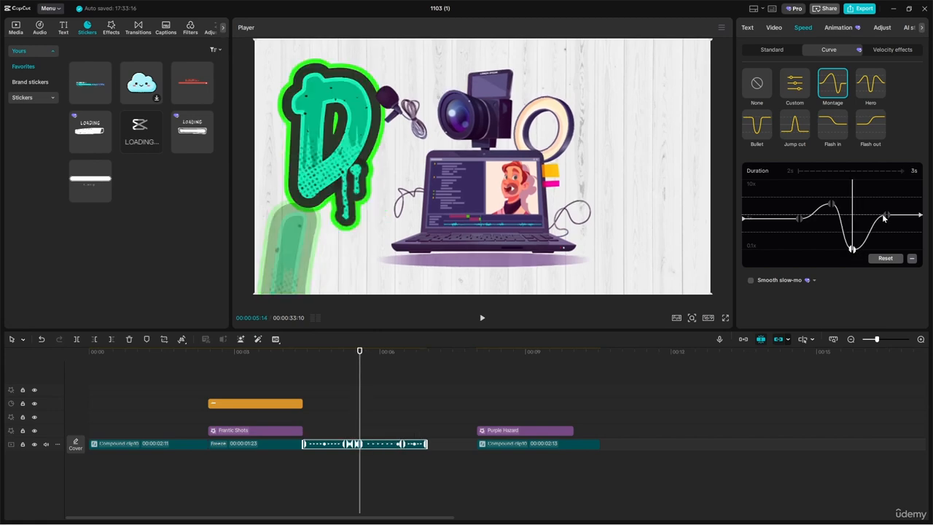
pyautogui.moveTo(884, 216); pyautogui.dragTo(865, 217)
pyautogui.click(777, 188)
pyautogui.press('space')
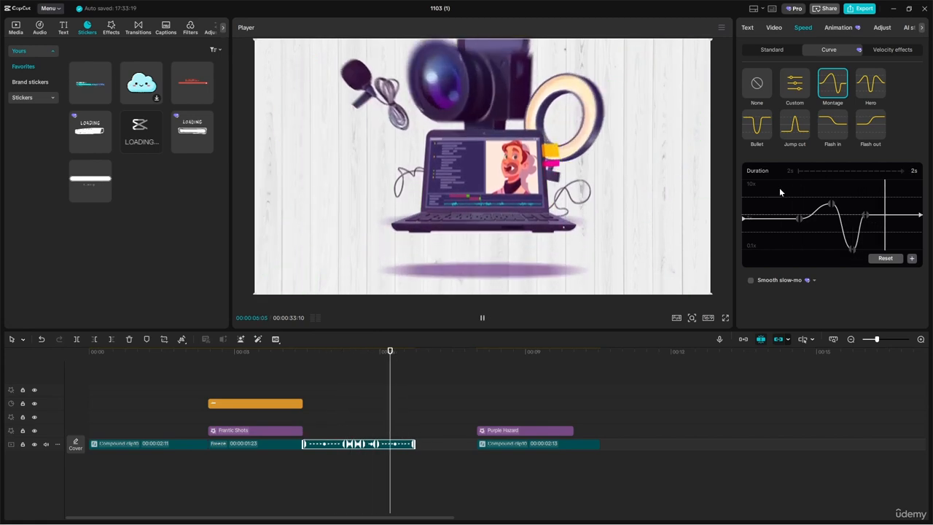
pyautogui.press('space')
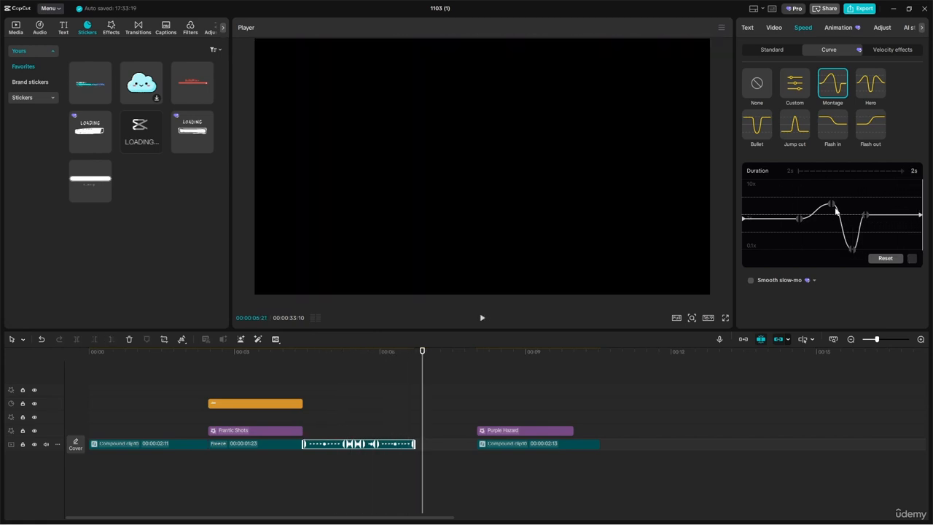
# Apply the Hero speed curve to the reversed clip and play the clip from its start several times
pyautogui.click(869, 87)
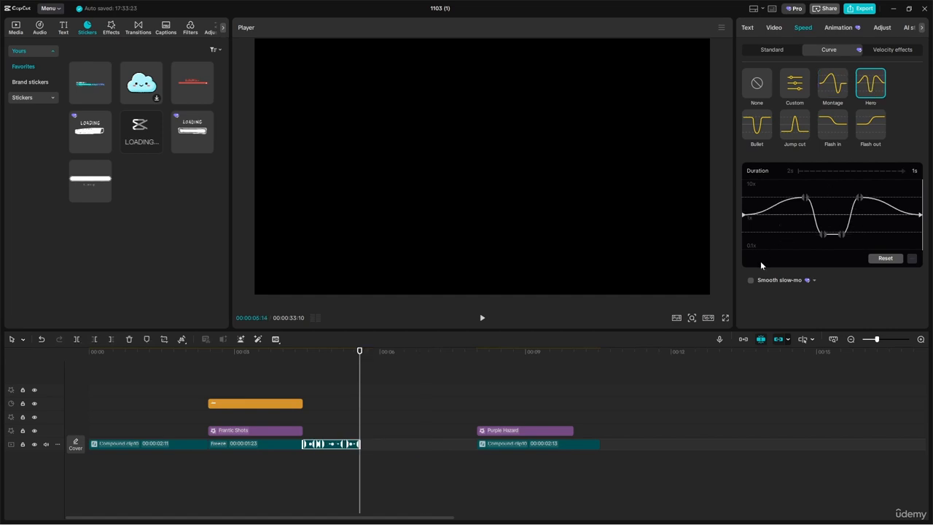
pyautogui.click(303, 357)
pyautogui.press('space')
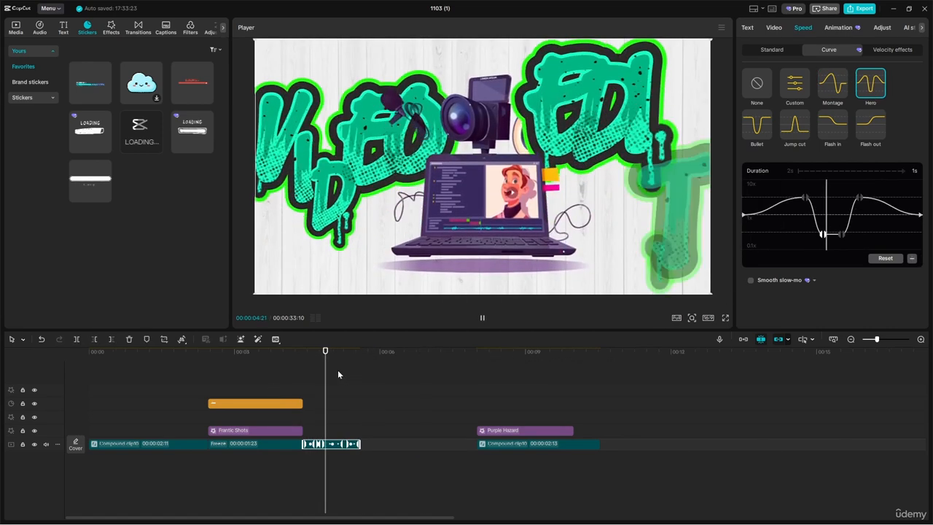
pyautogui.press('space')
pyautogui.click(318, 355)
pyautogui.press('space')
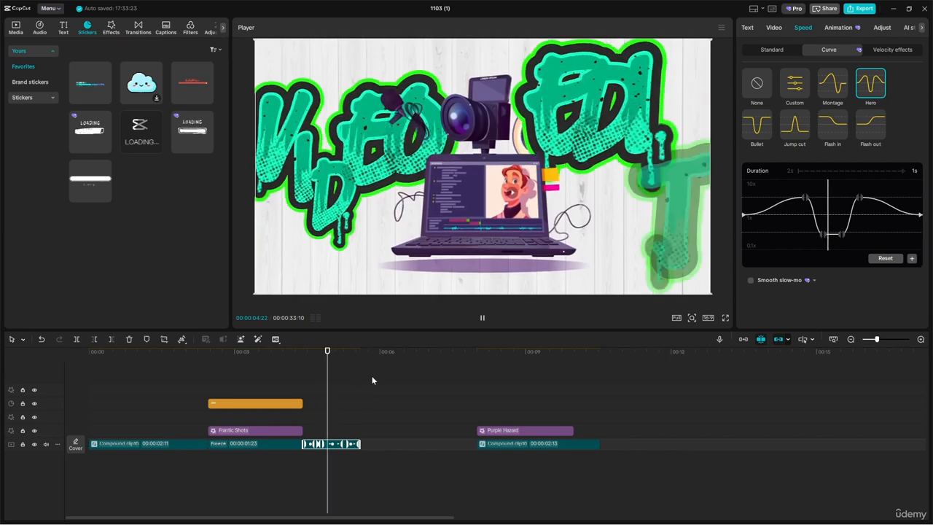
pyautogui.press('space')
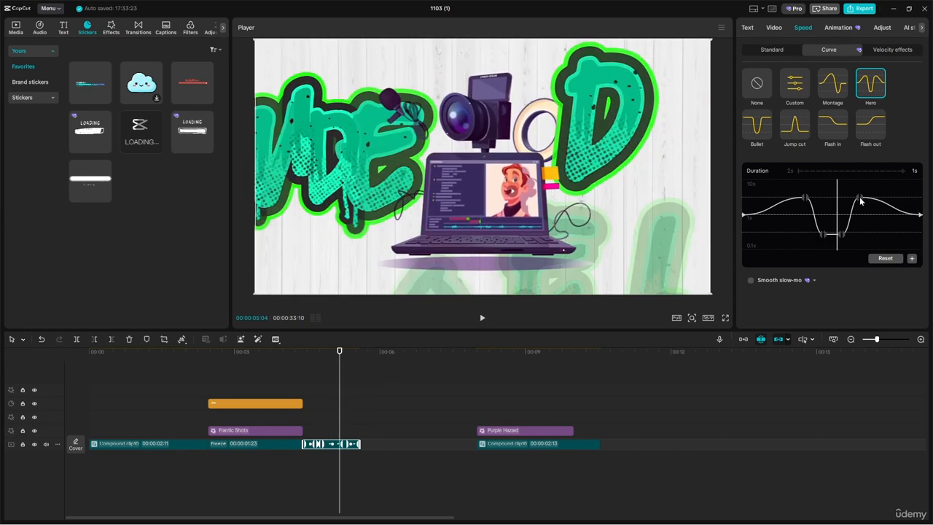
pyautogui.click(304, 355)
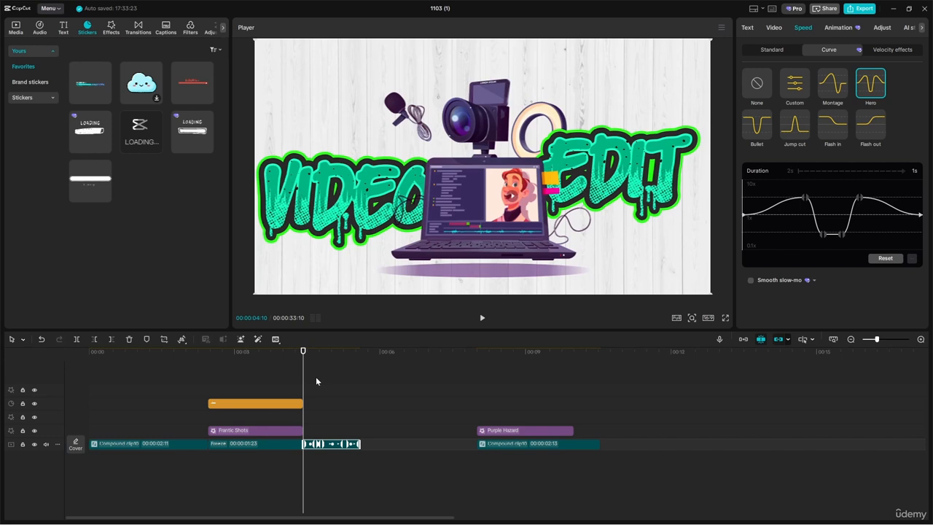
pyautogui.click(829, 236)
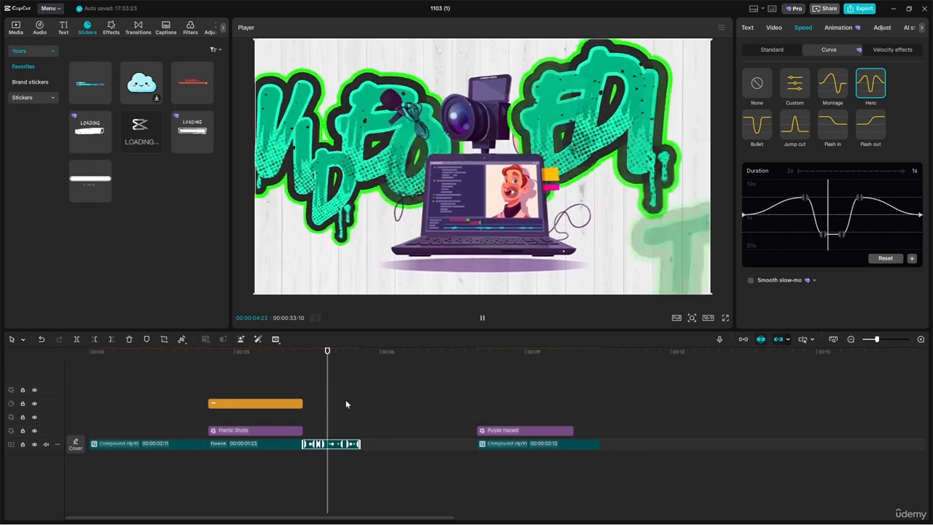
pyautogui.click(366, 423)
pyautogui.click(343, 364)
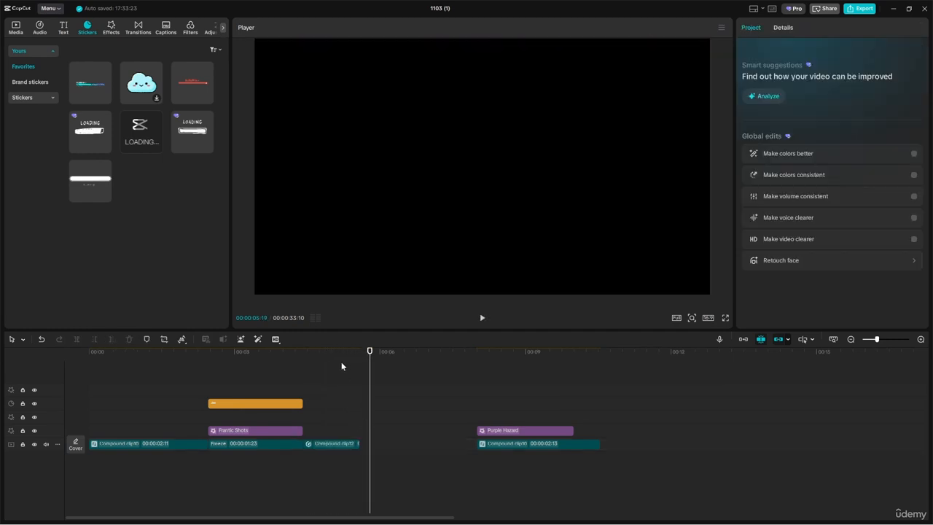
# Lower the second peak of the reversed clip's Hero curve to the 1x line, shift it slightly outward and replay the clip
pyautogui.click(351, 444)
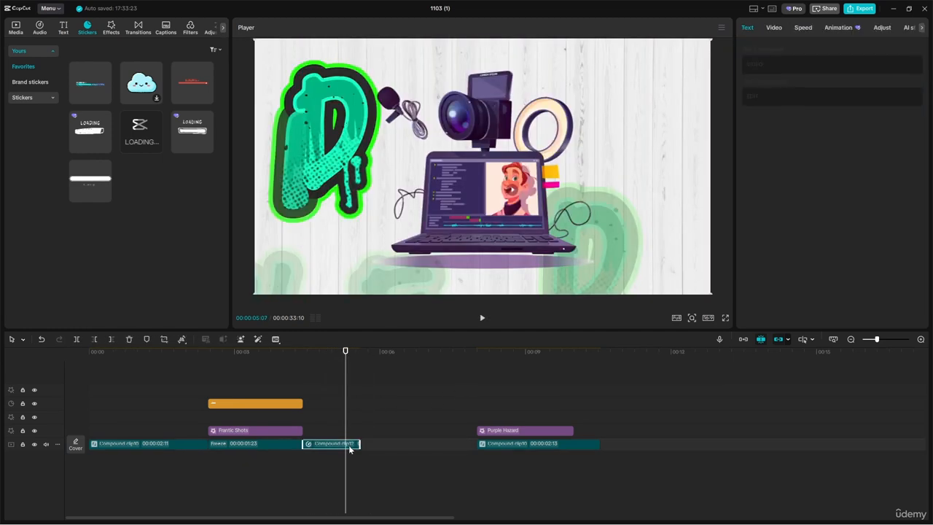
pyautogui.click(803, 28)
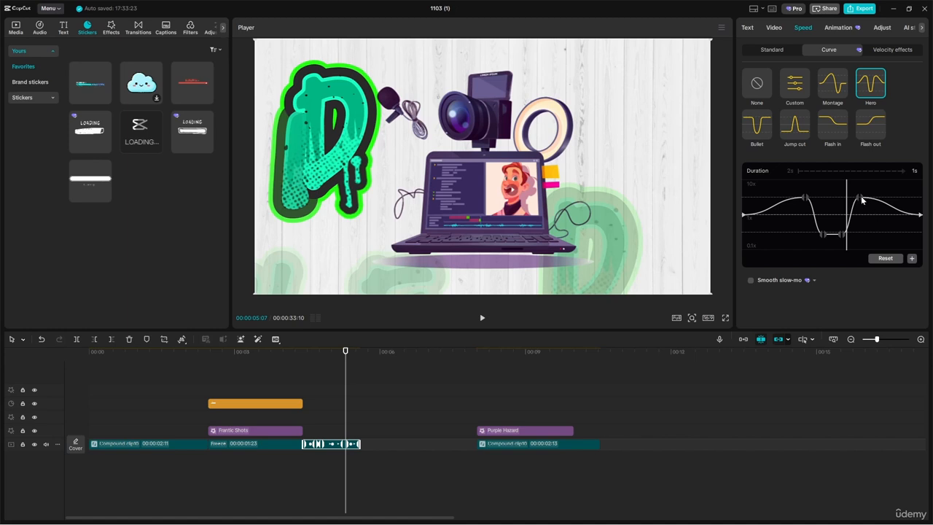
pyautogui.moveTo(862, 201); pyautogui.dragTo(873, 219)
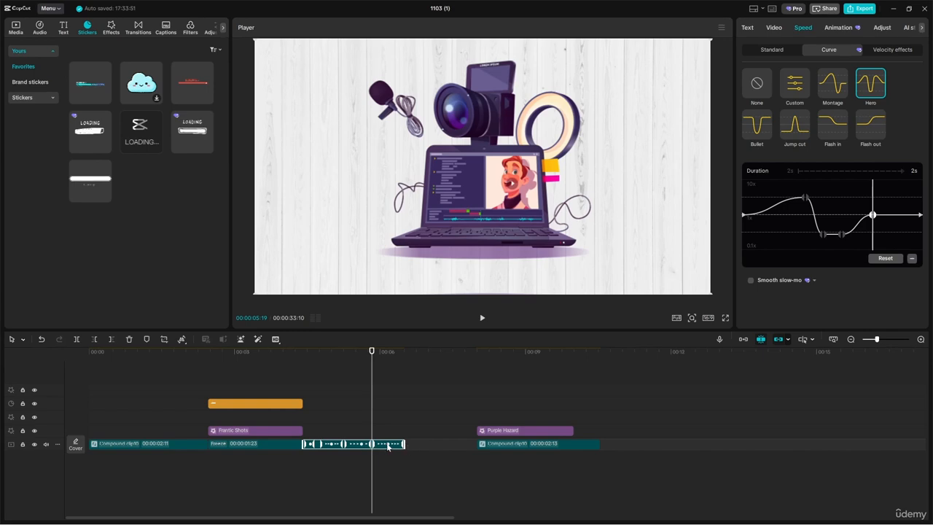
pyautogui.click(305, 354)
pyautogui.press('space')
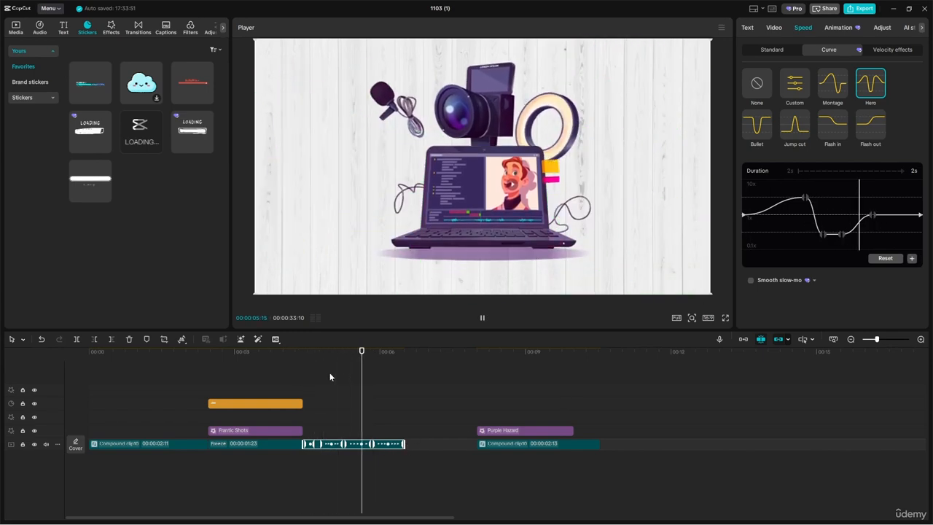
pyautogui.click(301, 366)
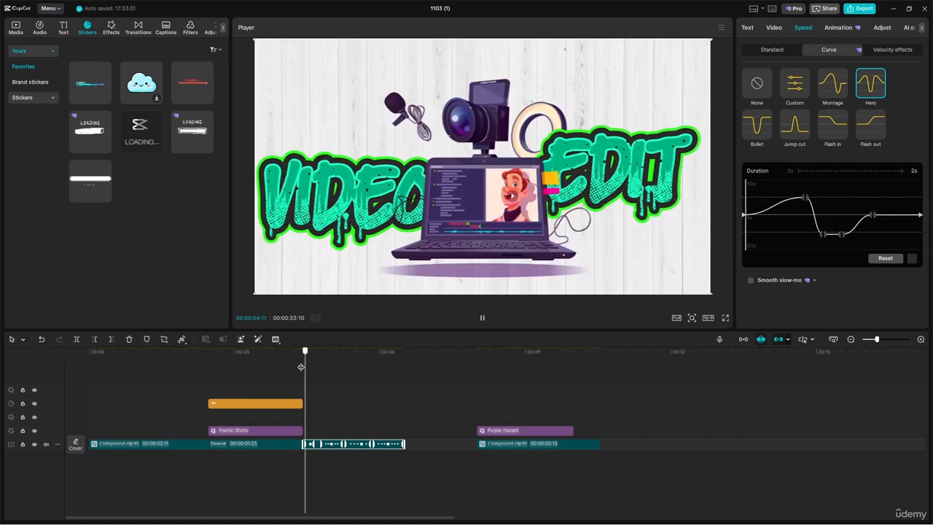
pyautogui.press('space')
pyautogui.press('space')
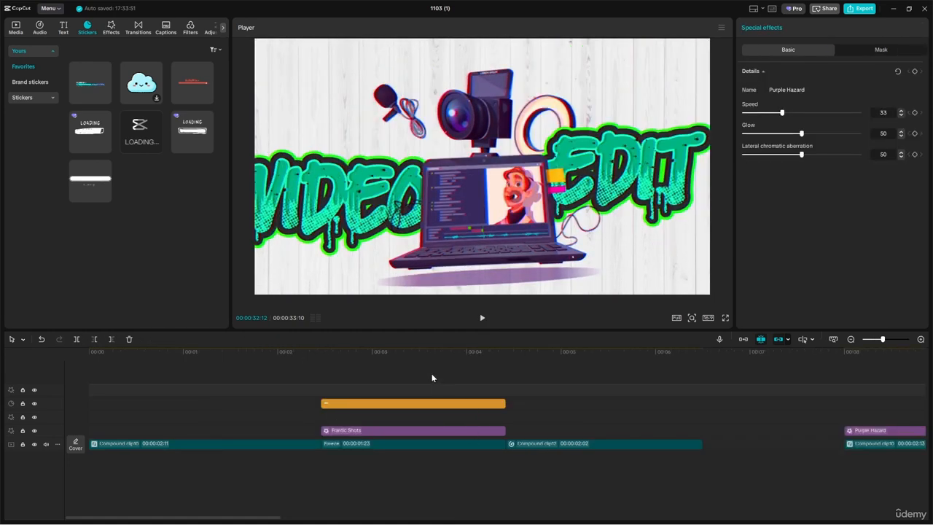
# Search the video effects for "purple hazard" and place a fresh Purple Hazard effect at the reversed clip's start, replacing the existing one
pyautogui.click(511, 364)
pyautogui.moveTo(871, 431); pyautogui.dragTo(536, 397)
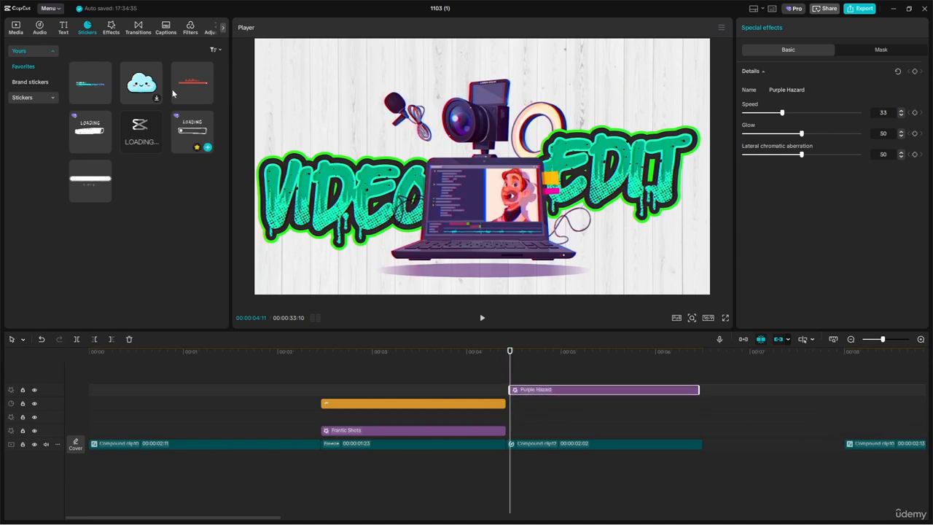
pyautogui.click(111, 29)
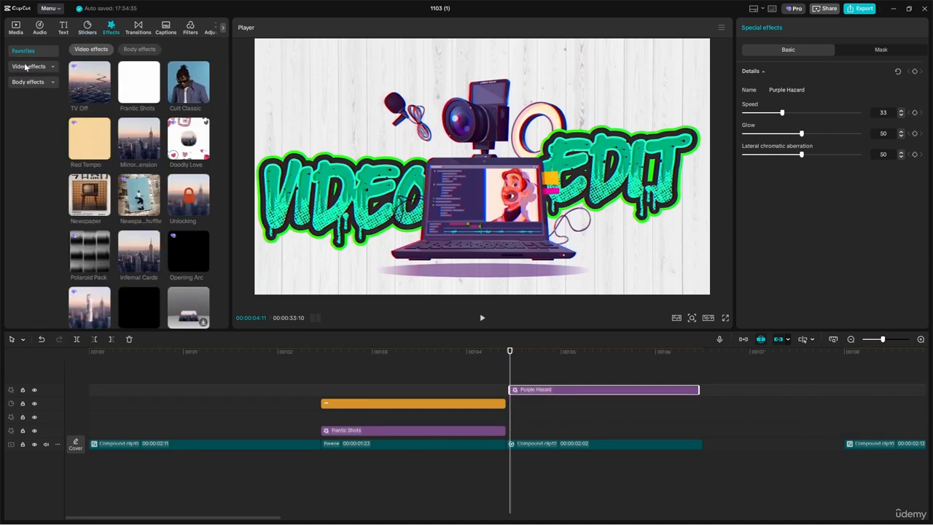
pyautogui.click(29, 66)
pyautogui.click(134, 50)
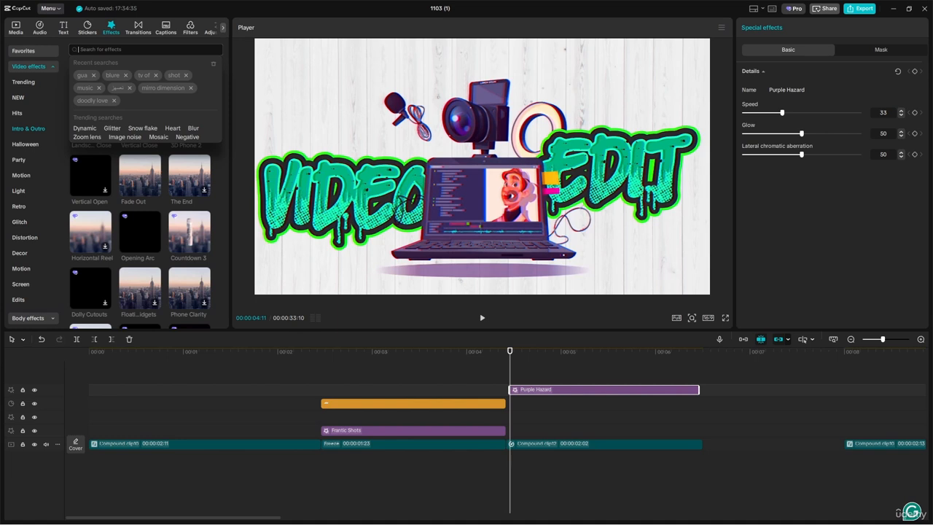
pyautogui.write('pu')
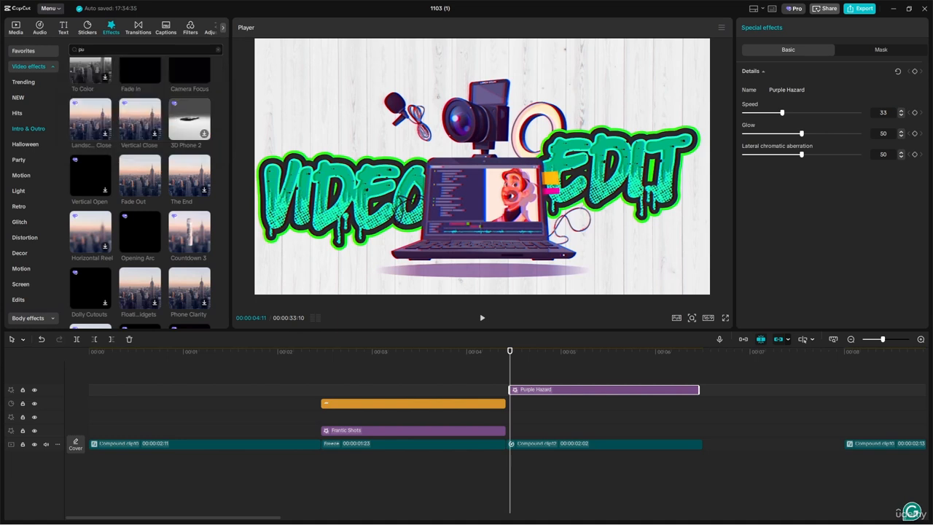
pyautogui.write('rple hazard')
pyautogui.press('Return')
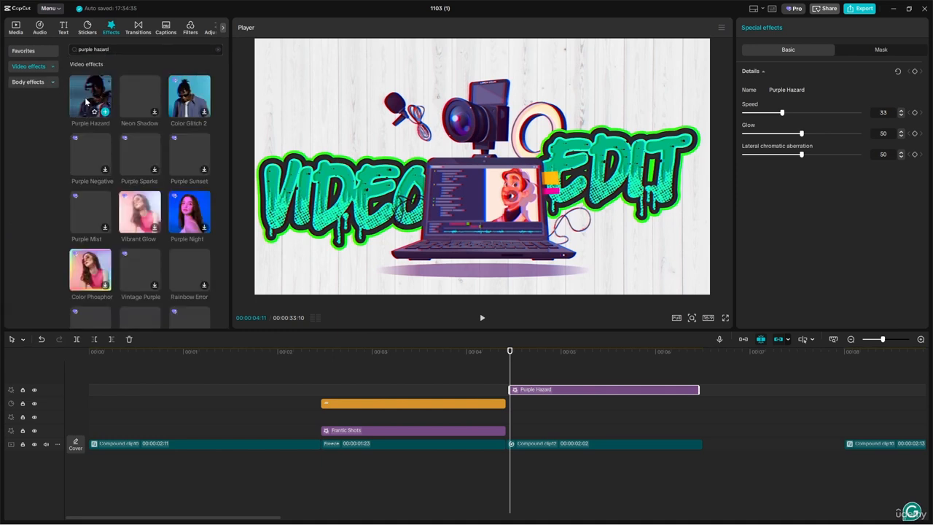
pyautogui.moveTo(109, 102); pyautogui.dragTo(540, 416)
pyautogui.click(552, 400)
pyautogui.press('Delete')
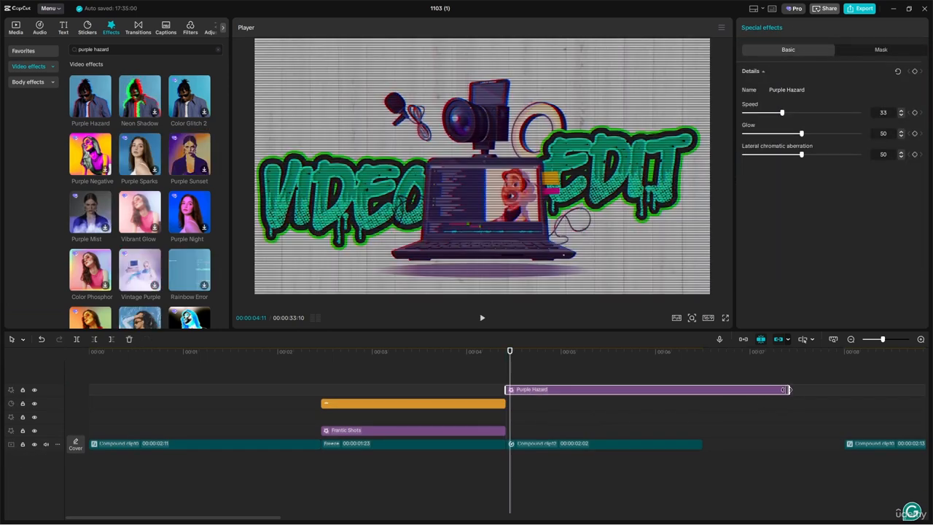
# Try a shortened Purple Hazard effect placed slightly after the reversed clip's start and play that section
pyautogui.moveTo(788, 389); pyautogui.dragTo(567, 408)
pyautogui.press('space')
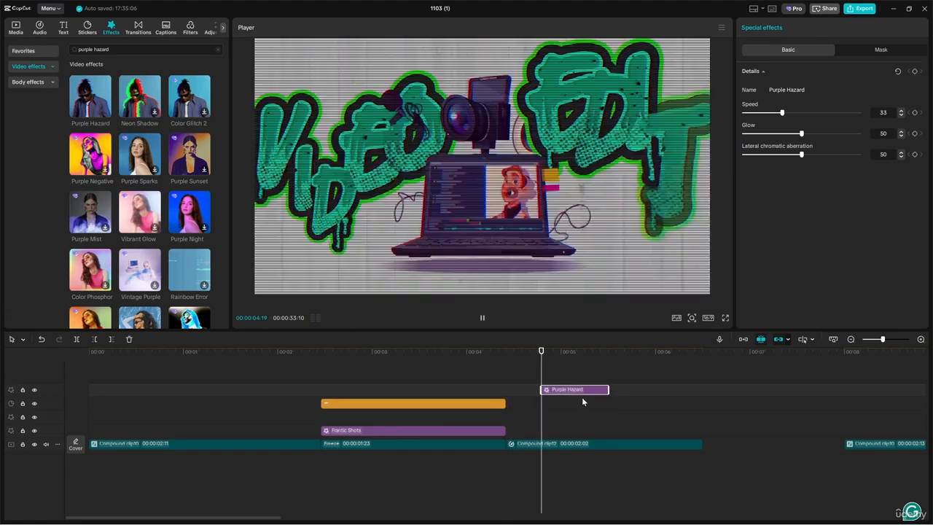
pyautogui.press('space')
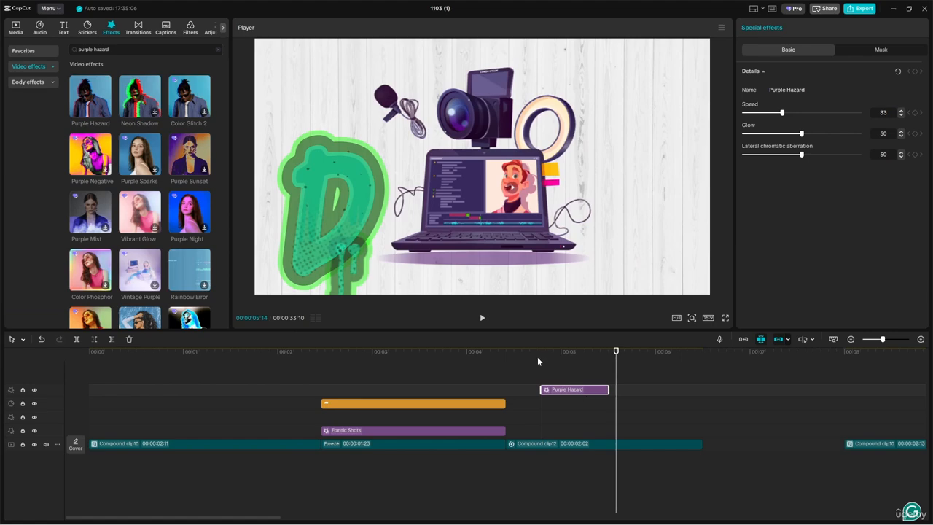
pyautogui.click(505, 368)
pyautogui.press('space')
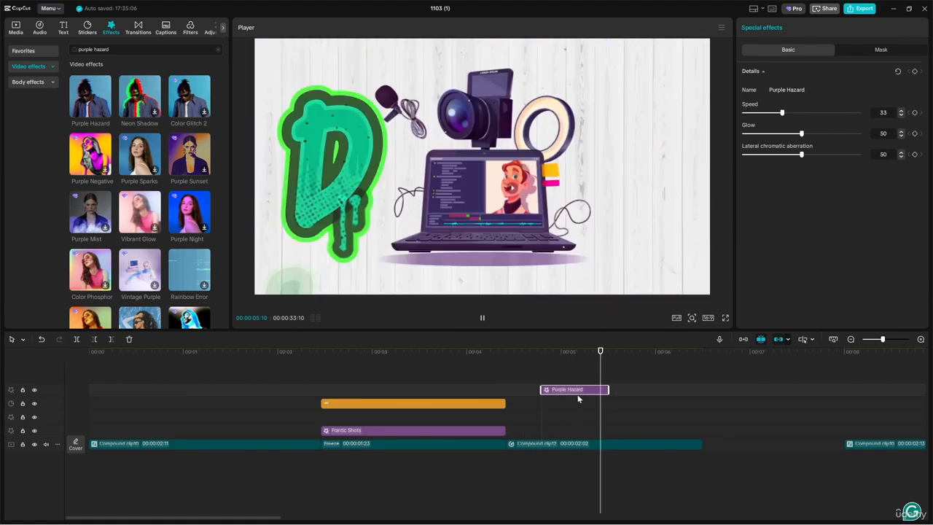
pyautogui.press('space')
# Trim the Purple Hazard effect to a brief burst at the very start of the reversed clip and play the clip
pyautogui.moveTo(574, 390); pyautogui.dragTo(521, 390)
pyautogui.click(500, 362)
pyautogui.press('space')
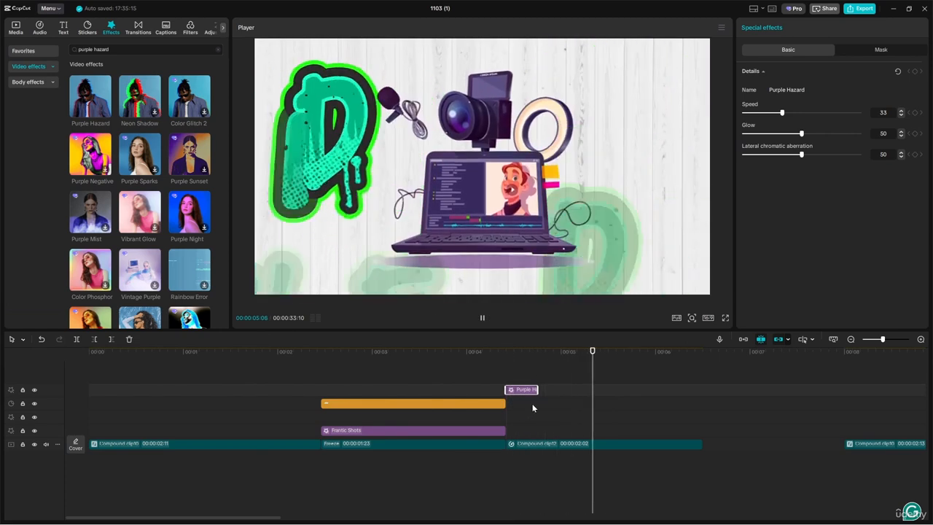
pyautogui.hscroll(2, 507, 426)
pyautogui.scroll(-2, 495, 420)
pyautogui.press('space')
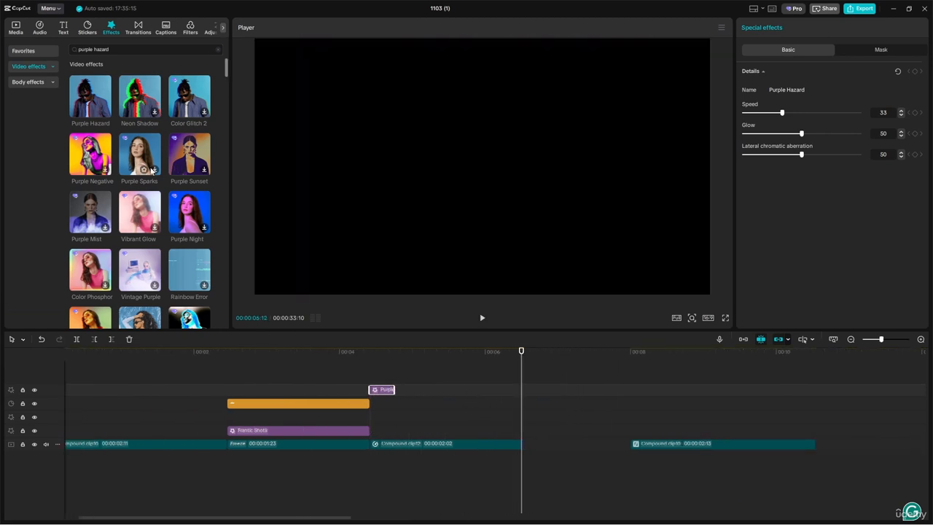
# Add the favourite TV Off effect over the end of the reversed clip, trim it to the clip's end and play the closing section
pyautogui.click(31, 65)
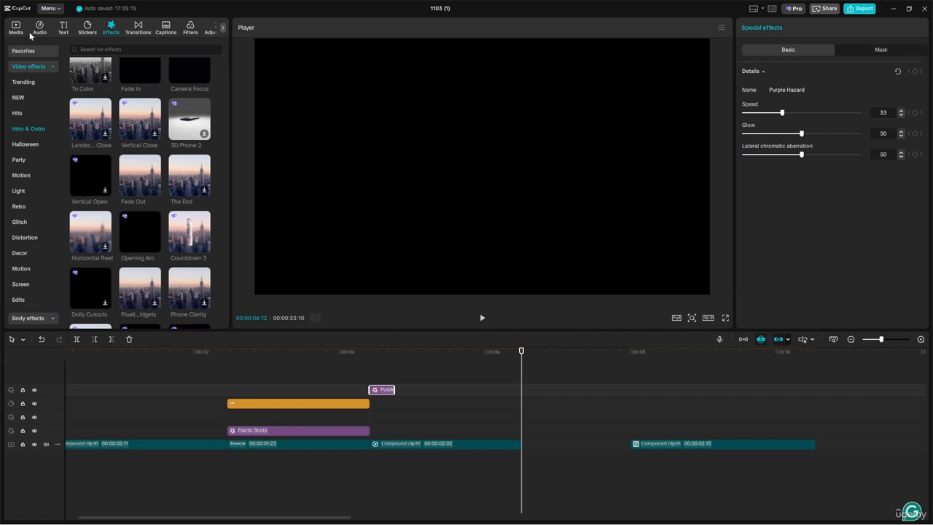
pyautogui.click(22, 51)
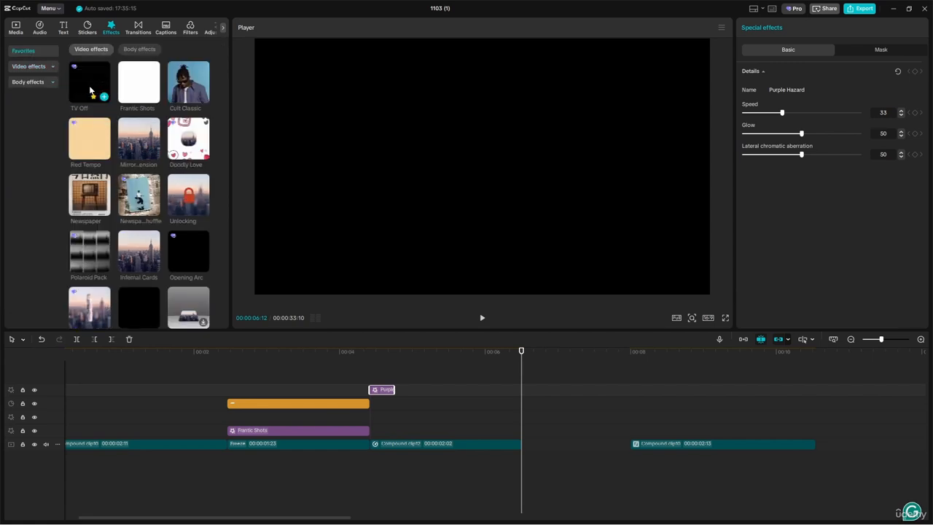
pyautogui.moveTo(90, 90); pyautogui.dragTo(503, 394)
pyautogui.moveTo(720, 389); pyautogui.dragTo(510, 386)
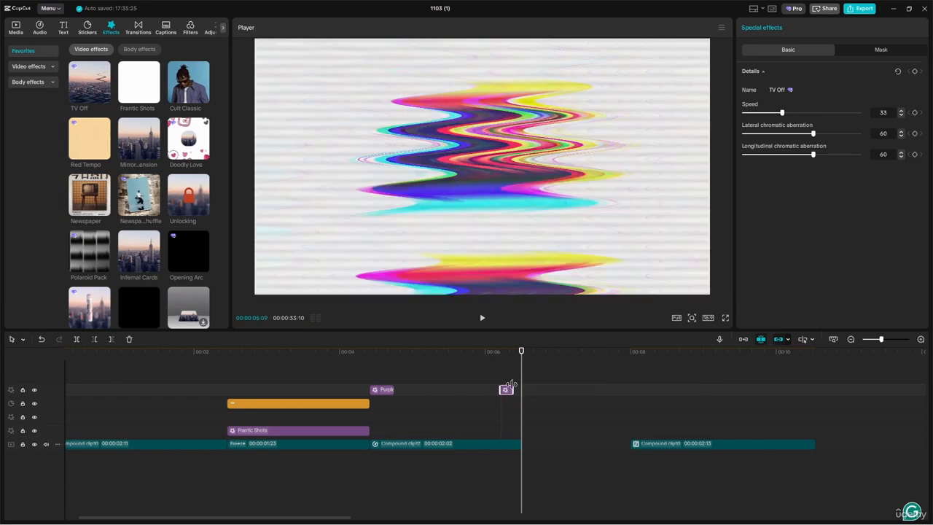
pyautogui.click(502, 353)
pyautogui.press('space')
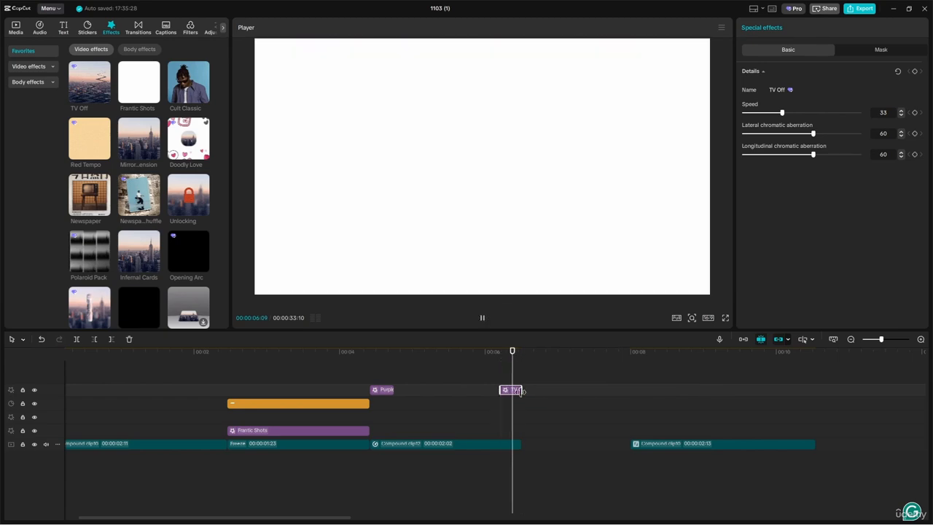
pyautogui.press('space')
pyautogui.click(430, 355)
pyautogui.press('space')
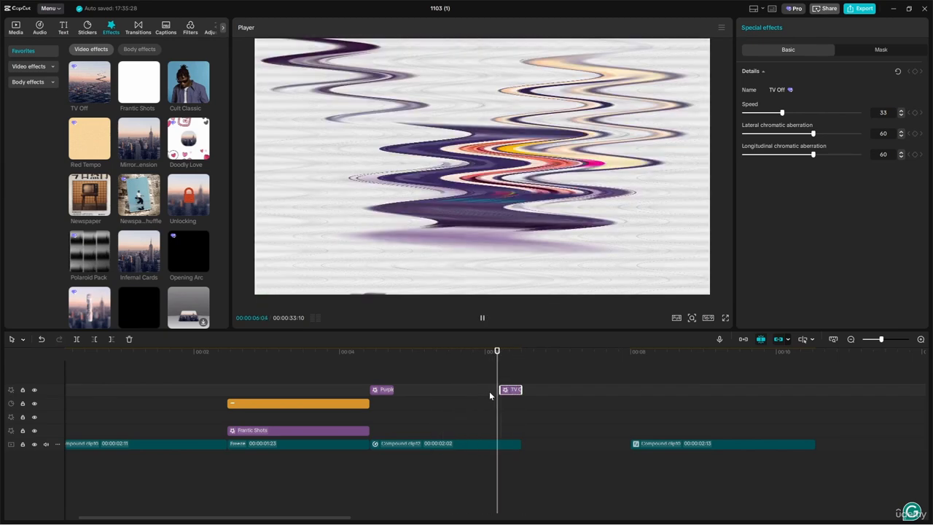
pyautogui.press('space')
pyautogui.moveTo(502, 356); pyautogui.dragTo(358, 386)
pyautogui.press('space')
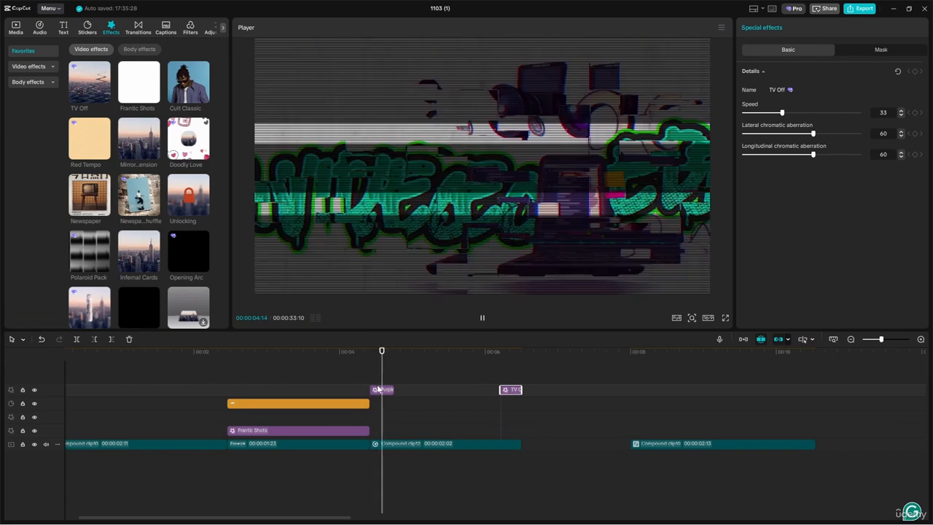
# Delete the leftover compound clip that sits apart after the reversed clip
pyautogui.hscroll(3, 252, 403)
pyautogui.scroll(-2, 231, 416)
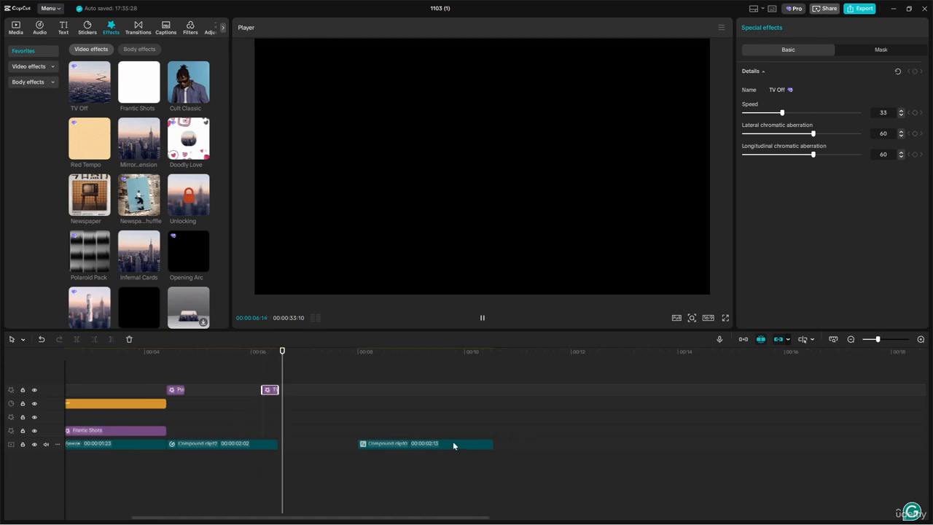
pyautogui.click(417, 443)
pyautogui.press('Delete')
pyautogui.press('space')
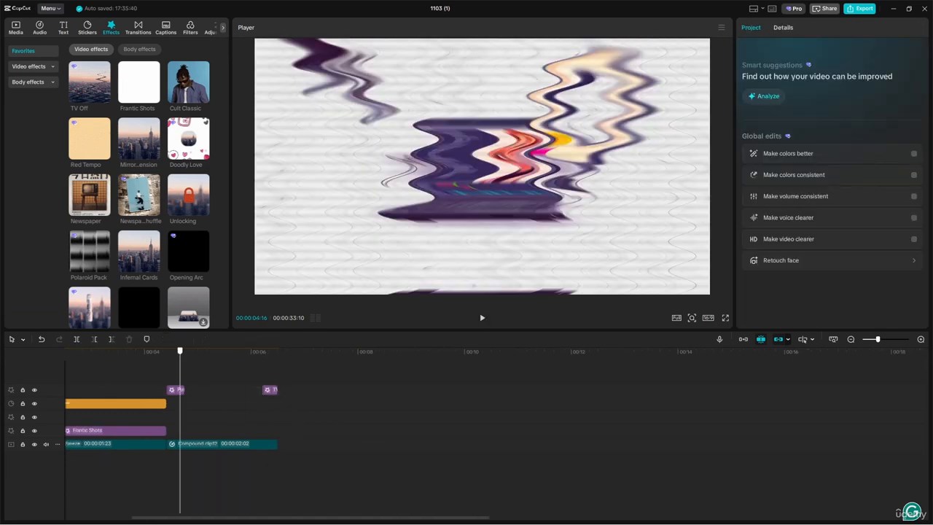
# Play the whole intro from the beginning to check the freeze frame, LOADING sticker and closing effects
pyautogui.press('Home')
pyautogui.press('space')
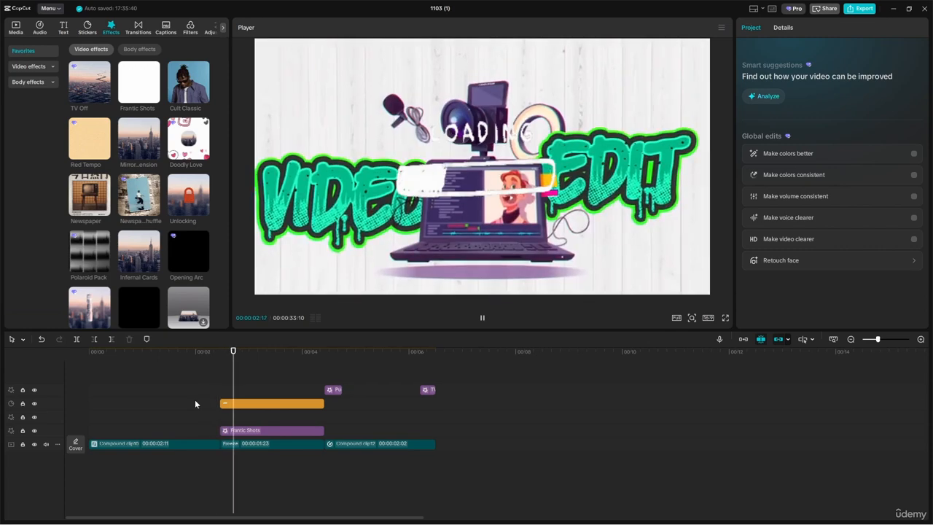
pyautogui.press('space')
pyautogui.press('space')
pyautogui.press('space')
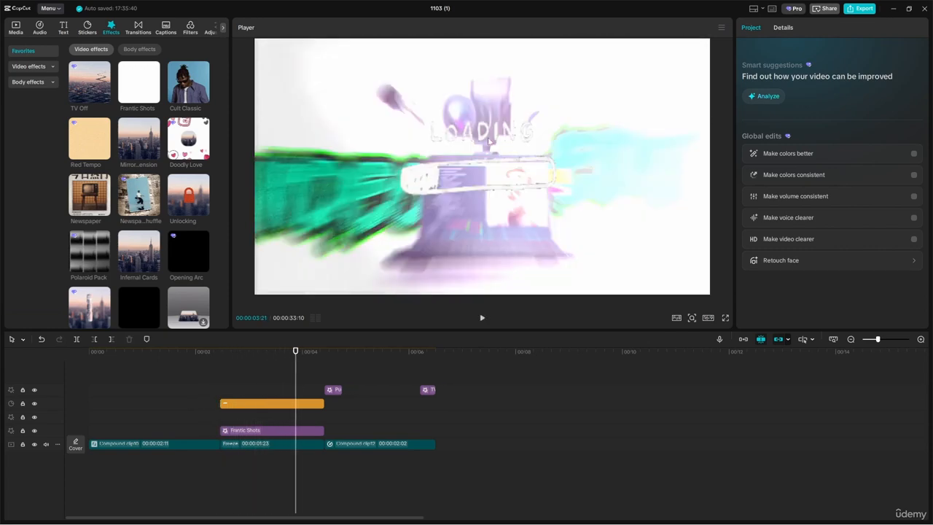
pyautogui.press('space')
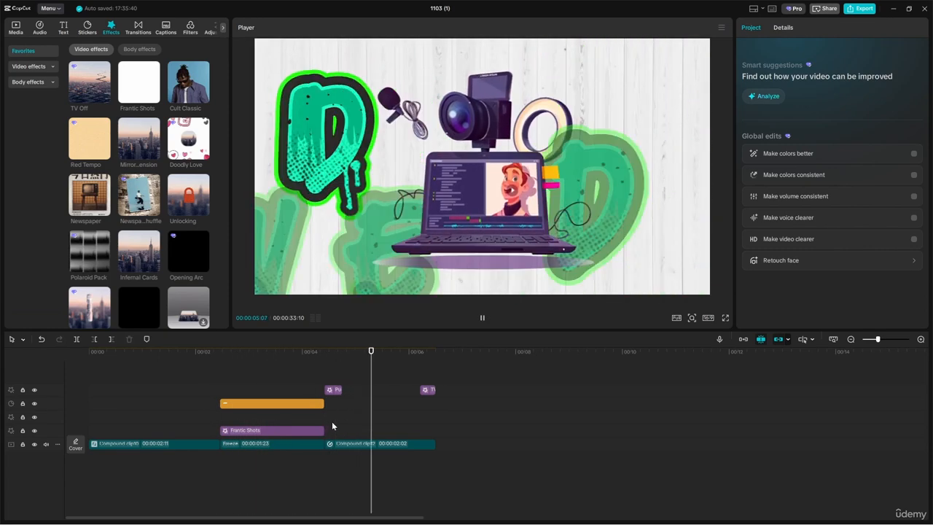